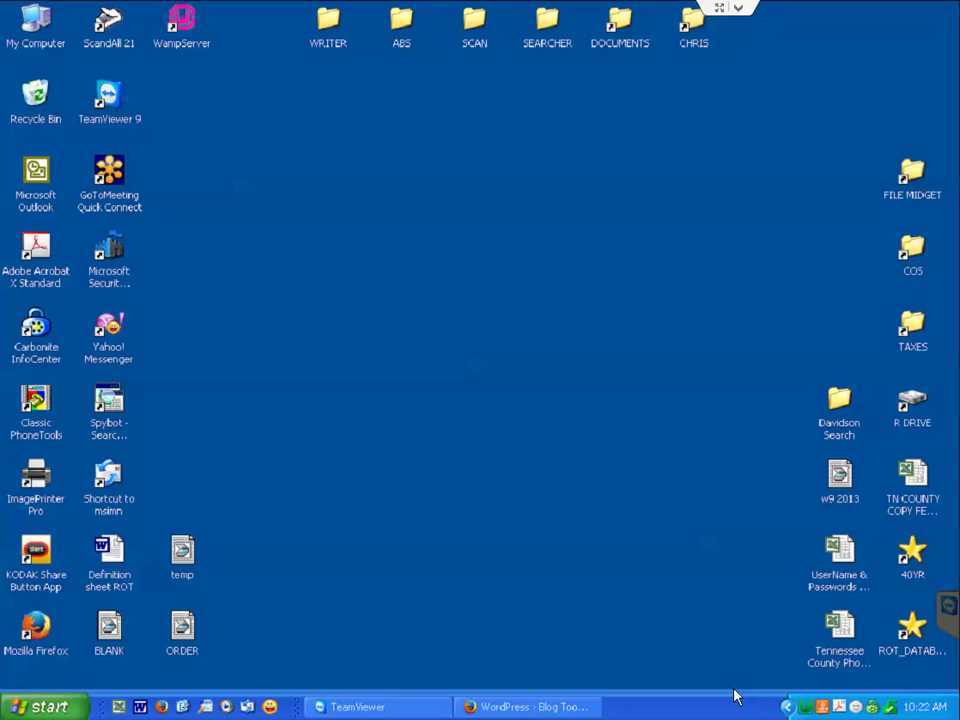
Bring up the browser on wordpress.org and open the Download WordPress page for version 3.8.1.
{"action": "left_click", "coordinate": [525, 707]}
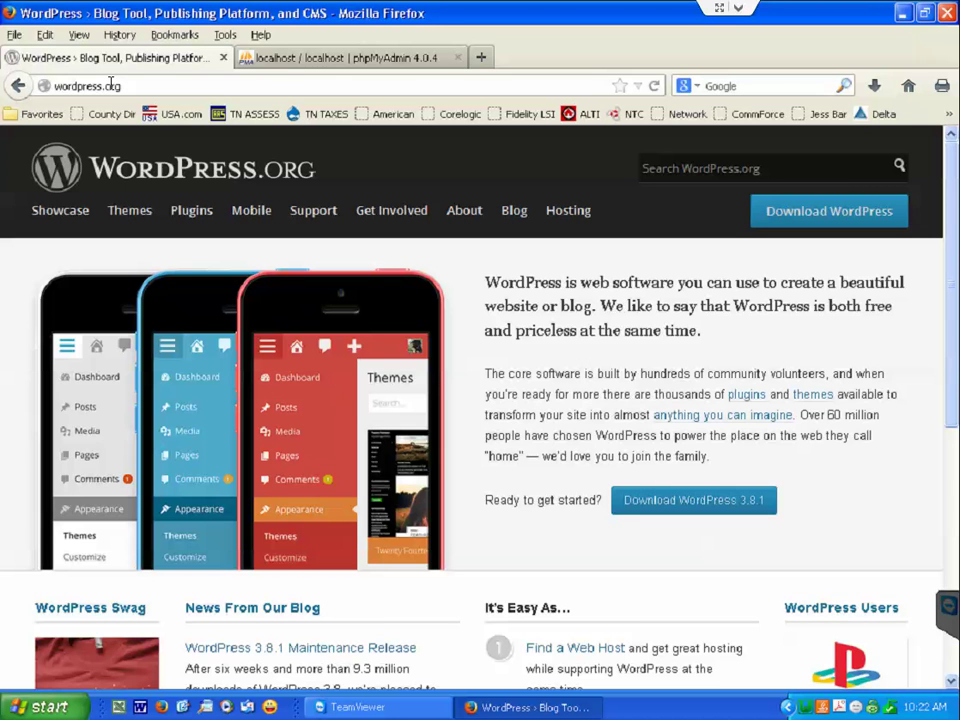
{"action": "left_click", "coordinate": [857, 220]}
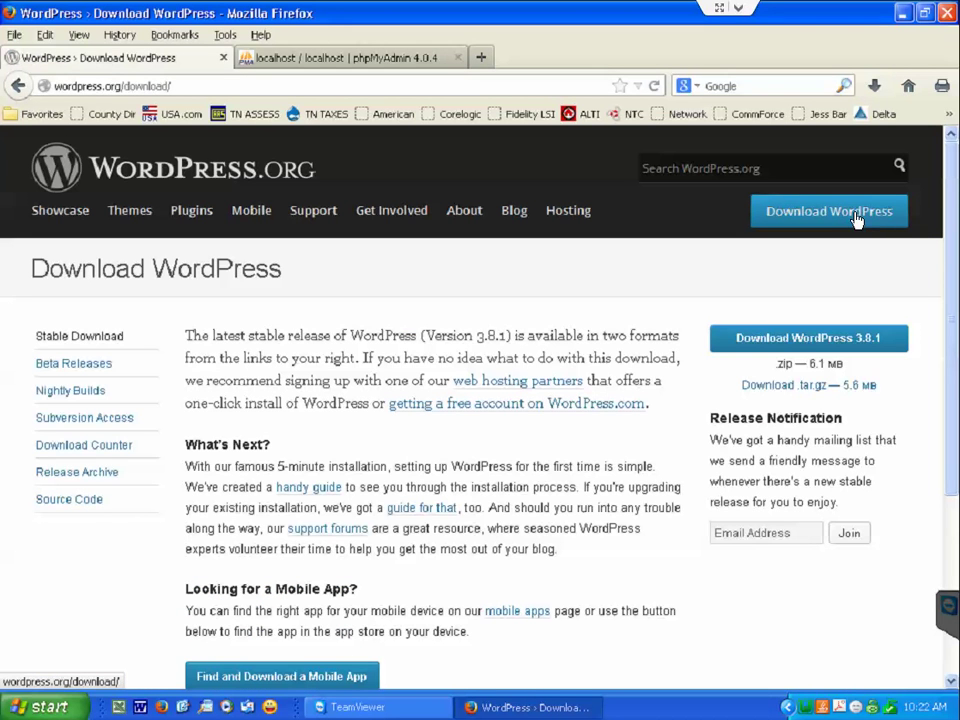
Save wordpress-3.8.1.zip (6.1 MB) and open it from Firefox's downloads list.
{"action": "left_click", "coordinate": [810, 338]}
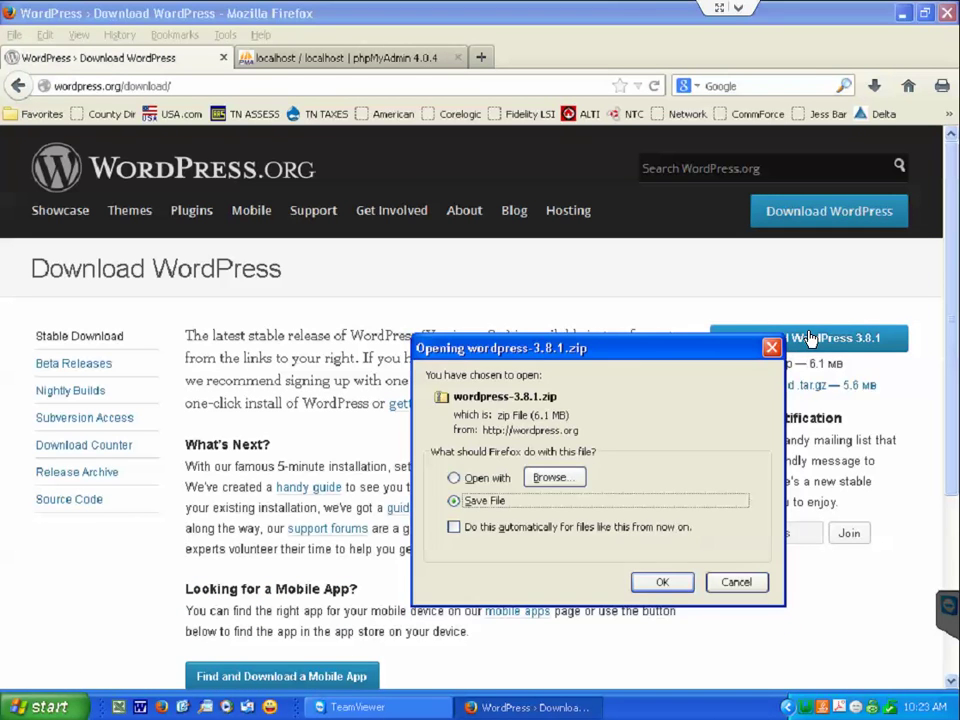
{"action": "left_click", "coordinate": [657, 582]}
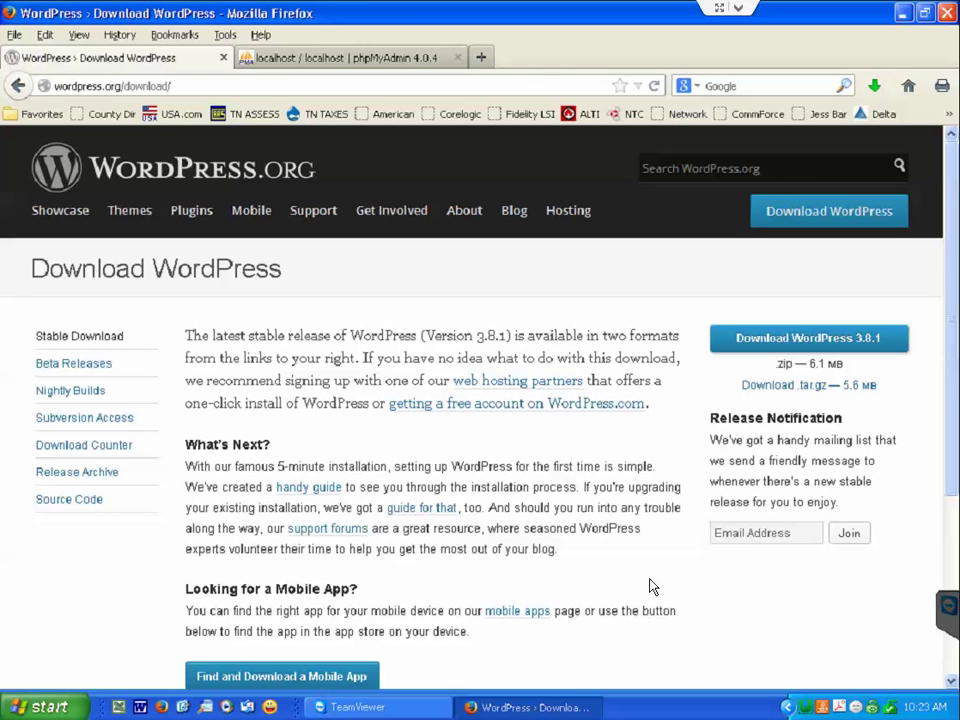
{"action": "left_click", "coordinate": [874, 86]}
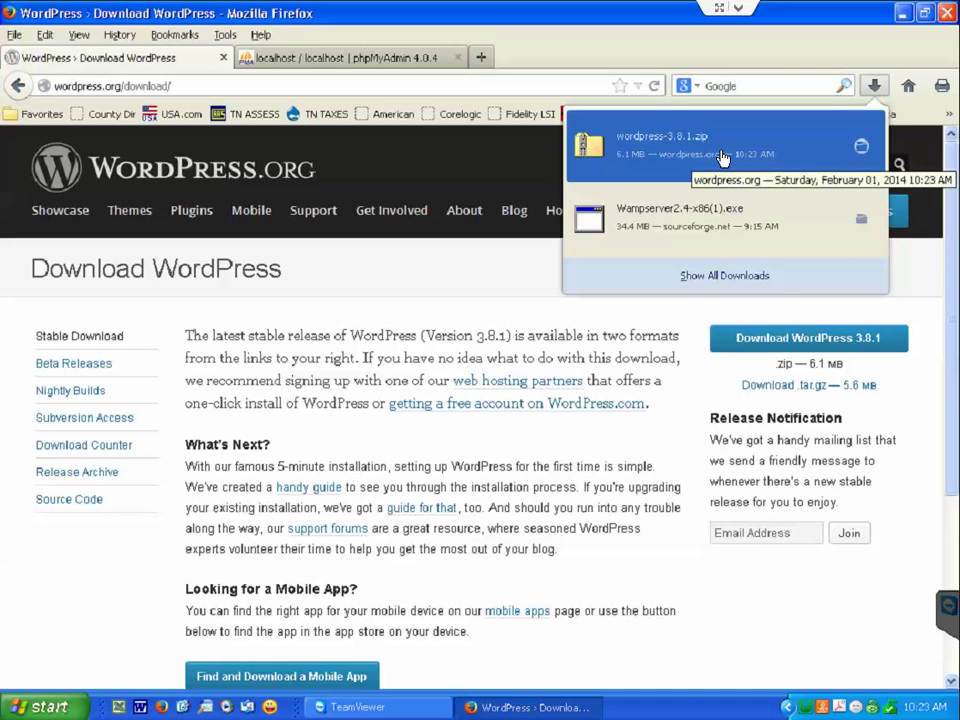
{"action": "left_click", "coordinate": [722, 158]}
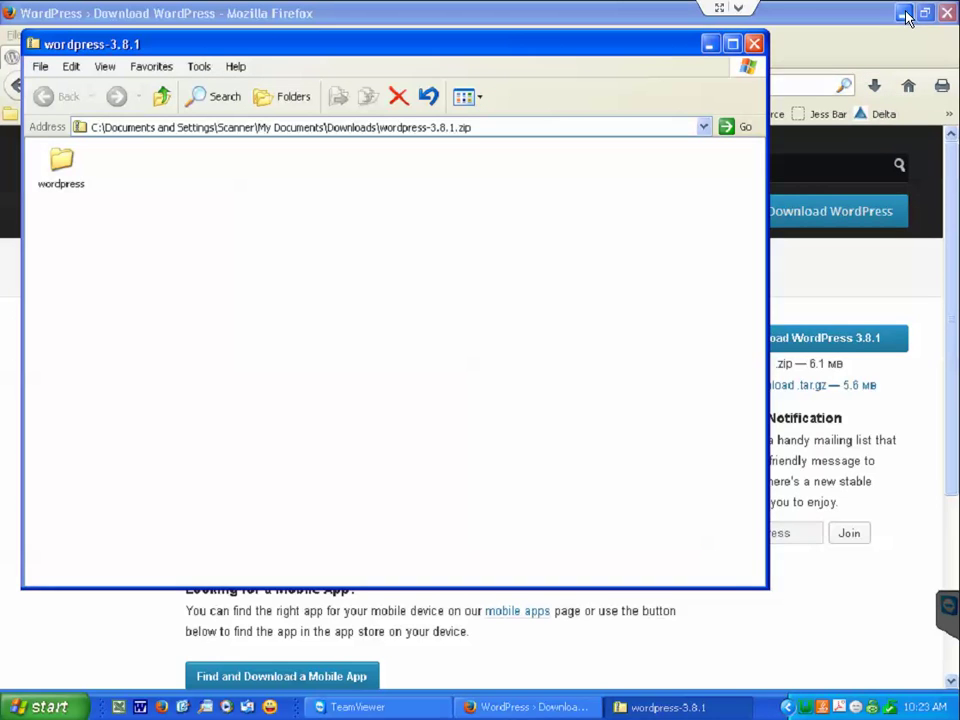
Drag the zip's wordpress folder onto the desktop to copy it, then return to Firefox.
{"action": "left_click", "coordinate": [902, 13]}
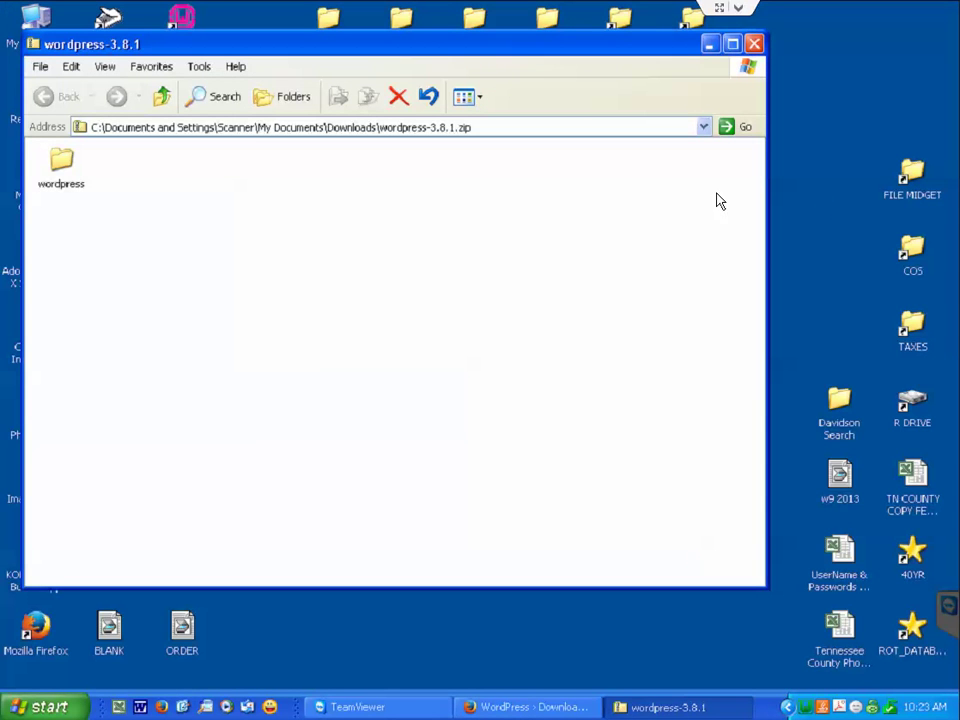
{"action": "left_click_drag", "start_coordinate": [60, 165], "coordinate": [378, 623]}
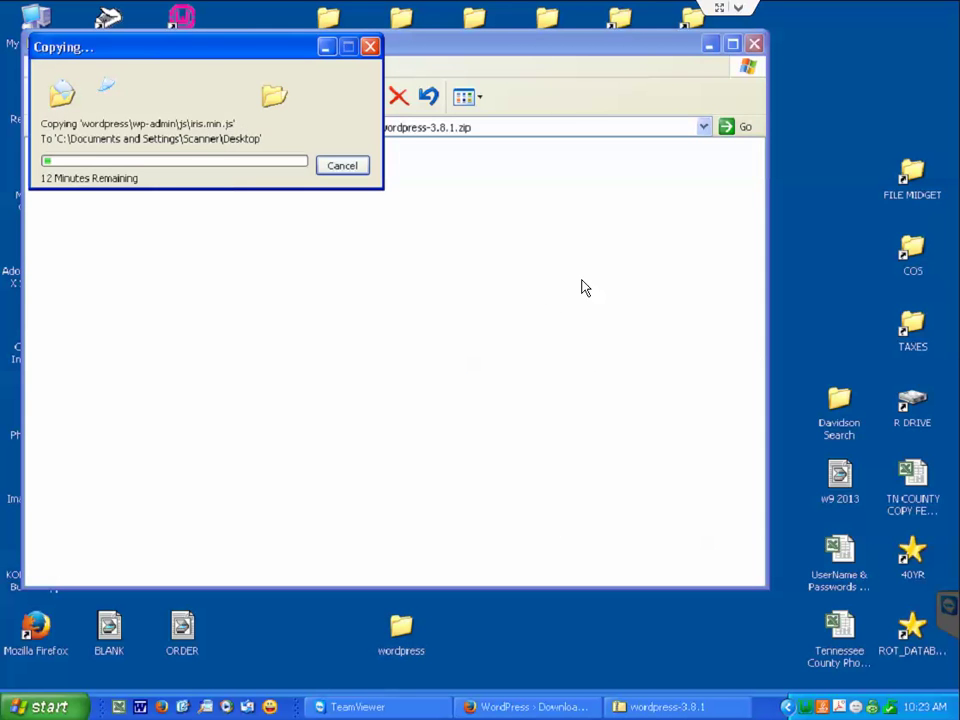
{"action": "left_click", "coordinate": [755, 47]}
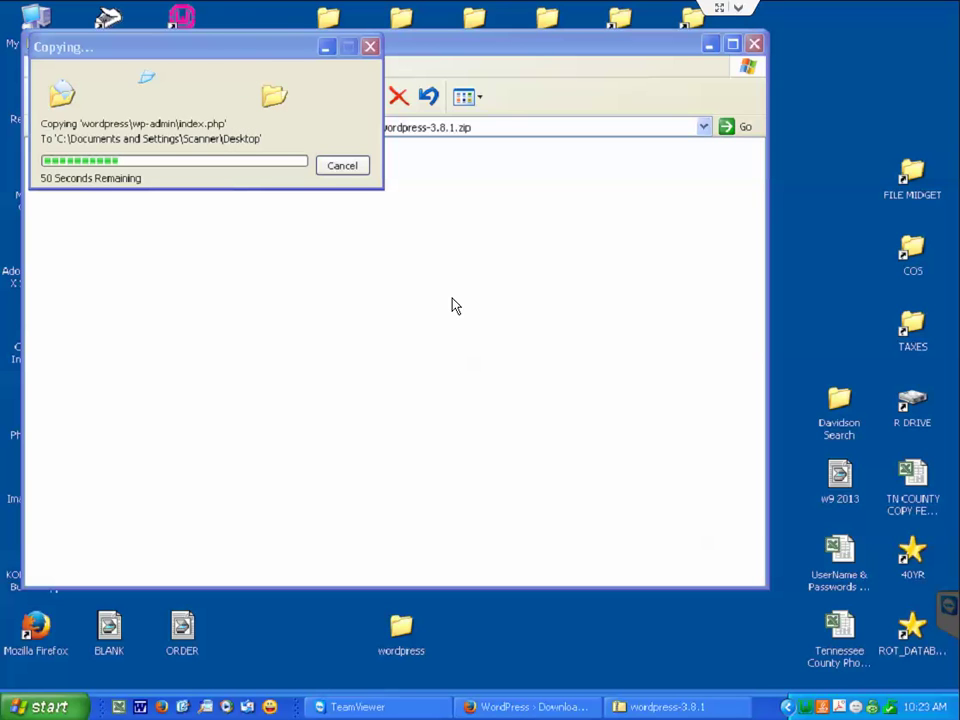
{"action": "left_click", "coordinate": [523, 707]}
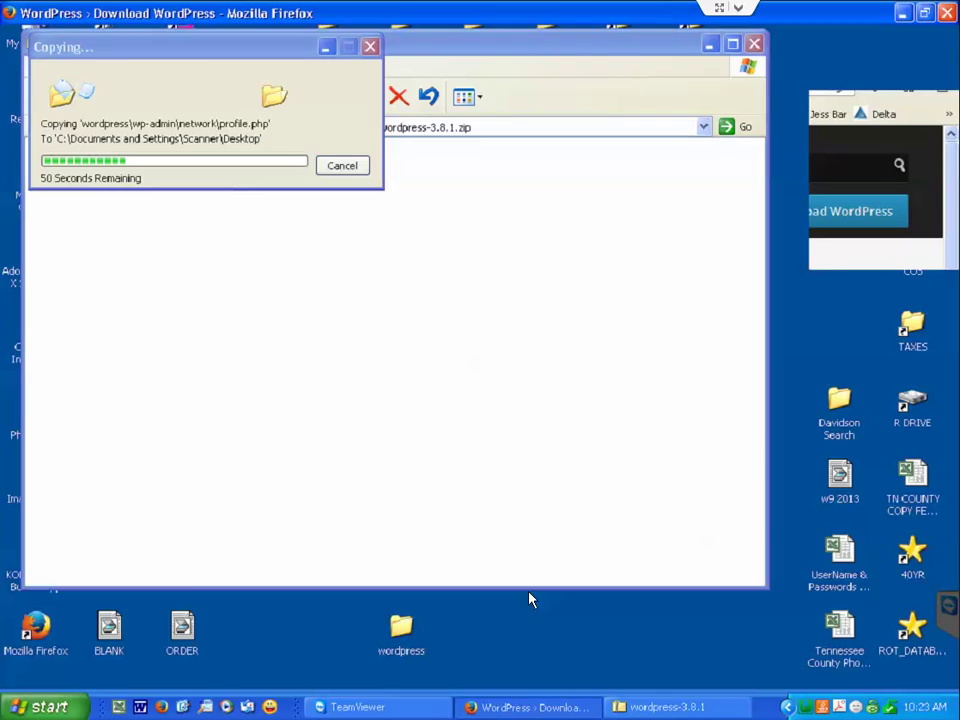
Load localhost in the phpMyAdmin tab and scroll down the WampServer homepage to its tools.
{"action": "left_click", "coordinate": [322, 58]}
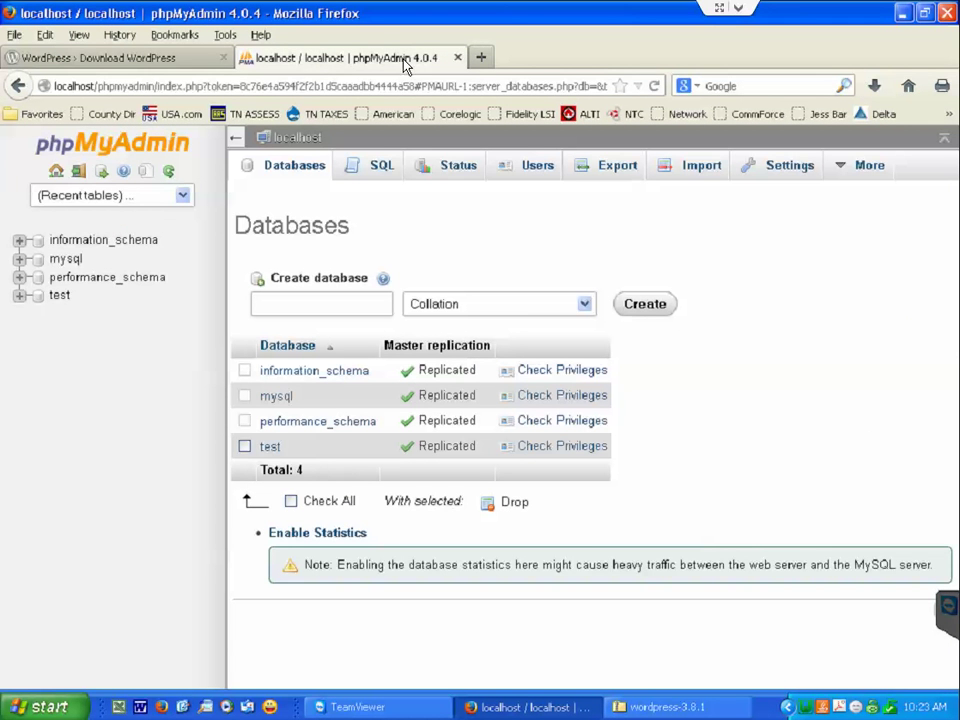
{"action": "left_click", "coordinate": [154, 85]}
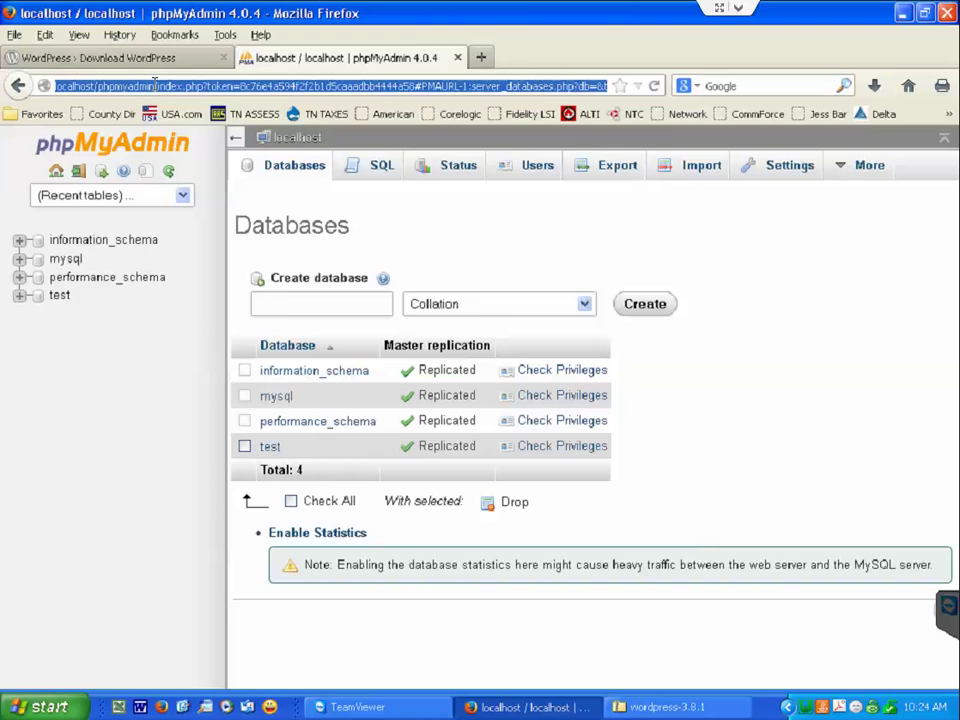
{"action": "type", "text": "localhost"}
{"action": "key", "text": "Return"}
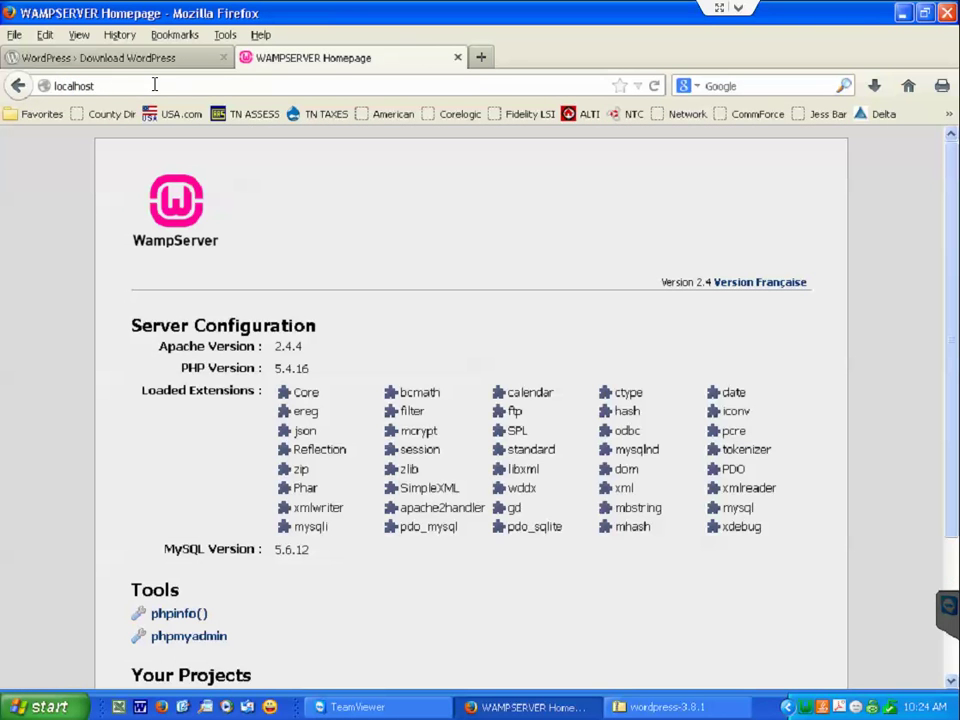
{"action": "left_click", "coordinate": [806, 707]}
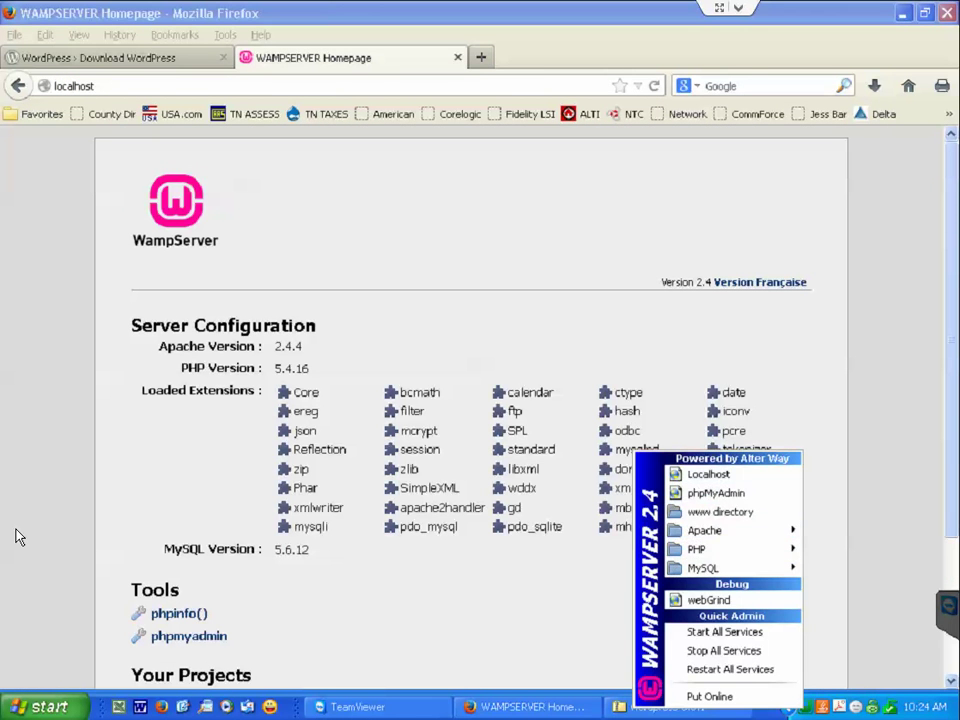
{"action": "left_click", "coordinate": [88, 480]}
{"action": "scroll", "coordinate": [100, 495], "scroll_direction": "down", "scroll_amount": 3}
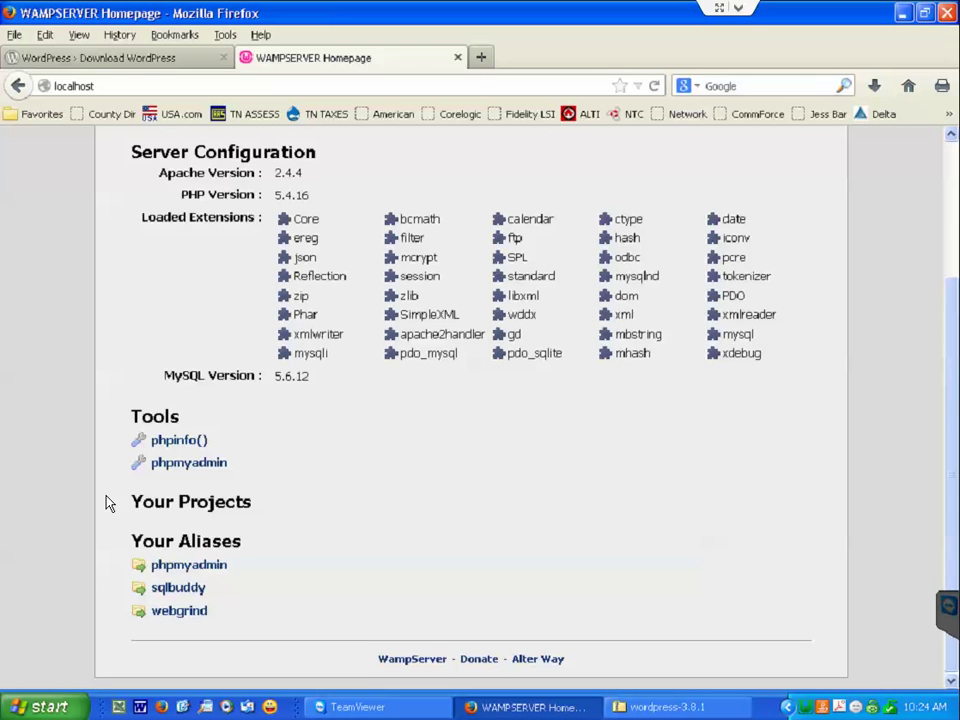
Create a database named wordpress in phpMyAdmin's Databases tab, then switch back to the WordPress.org tab.
{"action": "left_click", "coordinate": [199, 462]}
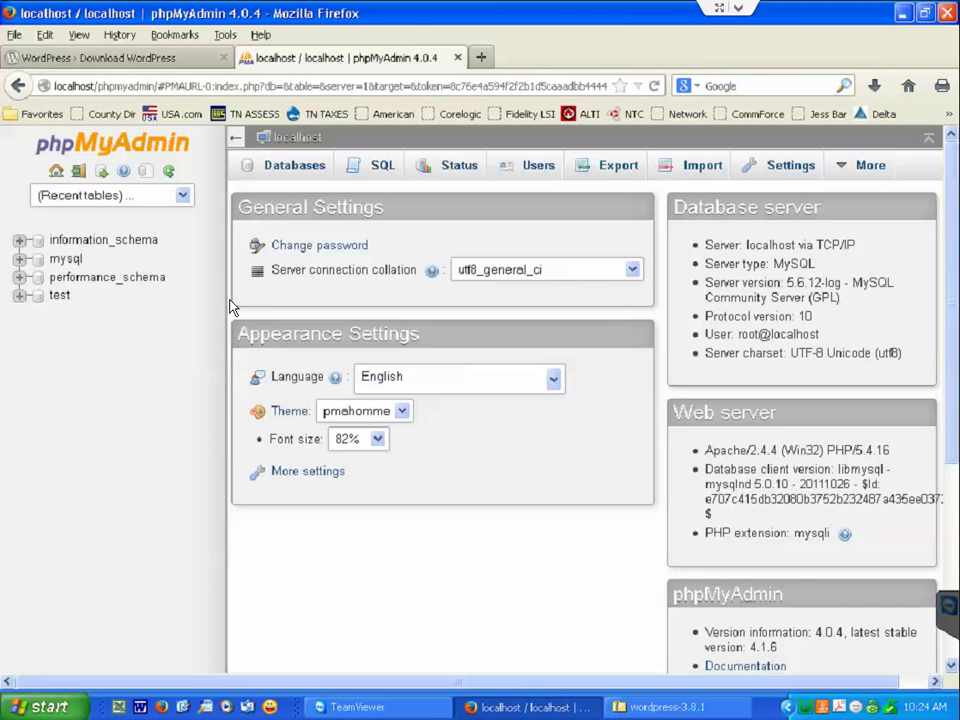
{"action": "left_click", "coordinate": [283, 178]}
{"action": "left_click", "coordinate": [313, 304]}
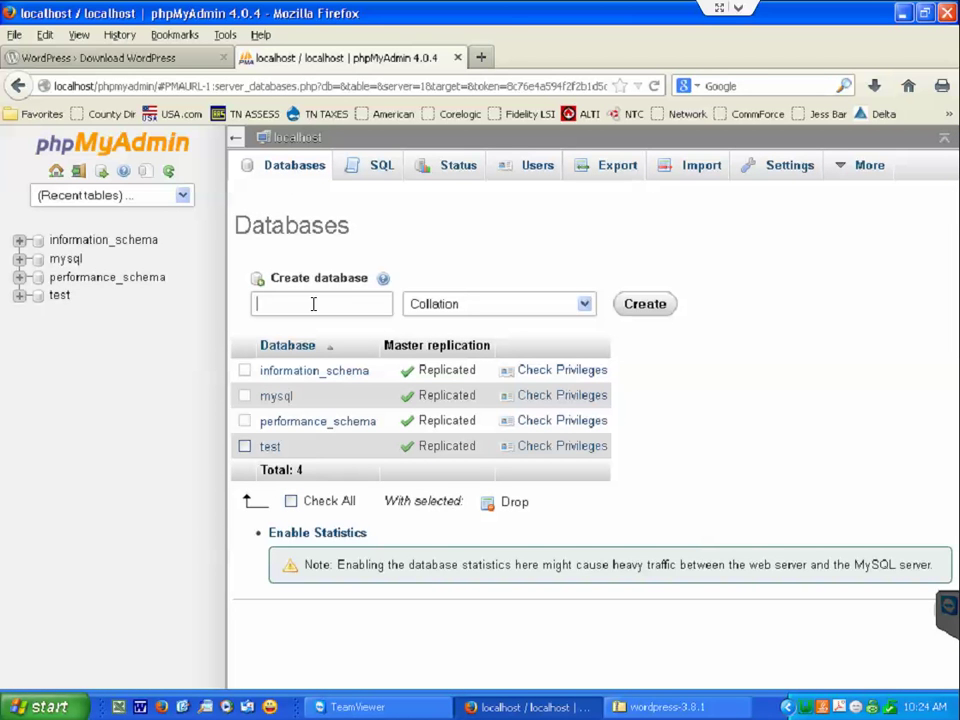
{"action": "type", "text": "wordpress"}
{"action": "key", "text": "Tab"}
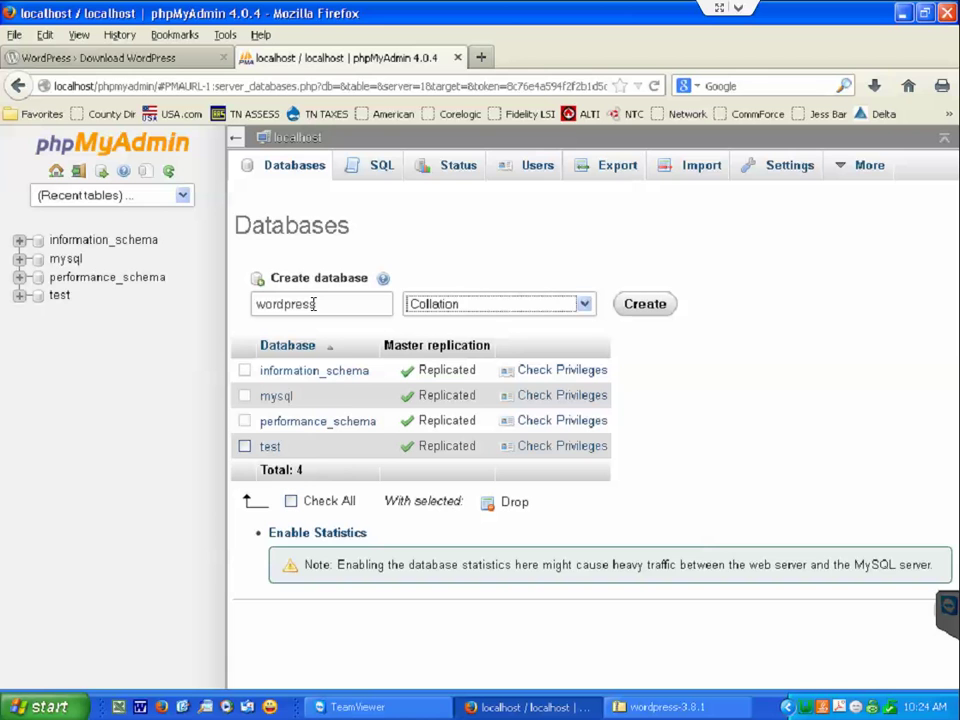
{"action": "left_click", "coordinate": [639, 306]}
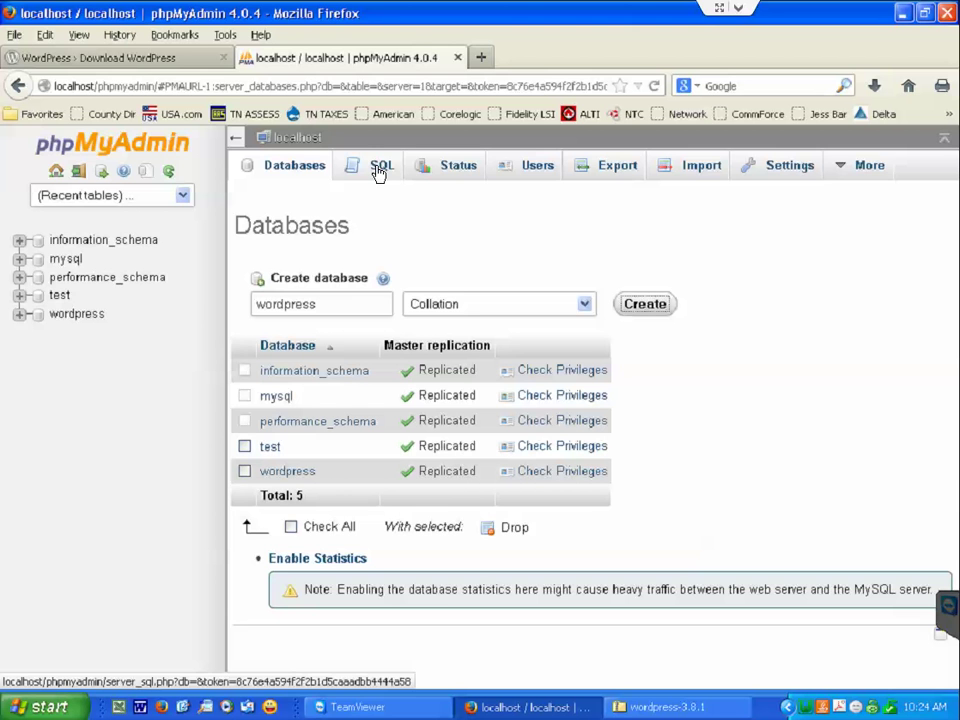
{"action": "left_click", "coordinate": [139, 58]}
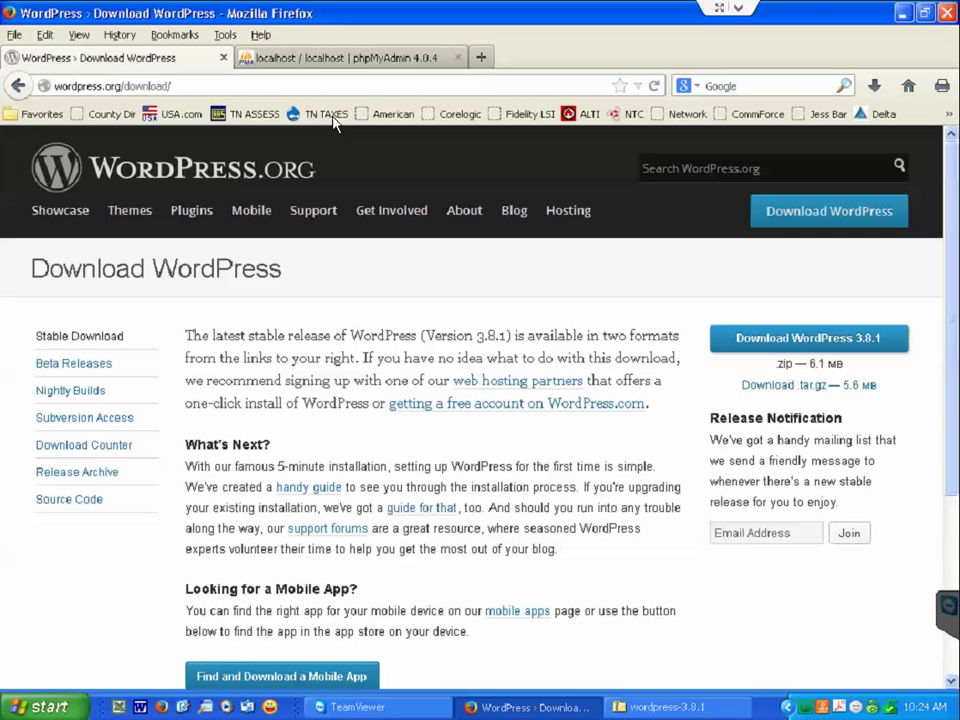
Close the zip window and browse from Computer through C: and wamp into the www folder.
{"action": "left_click", "coordinate": [903, 12]}
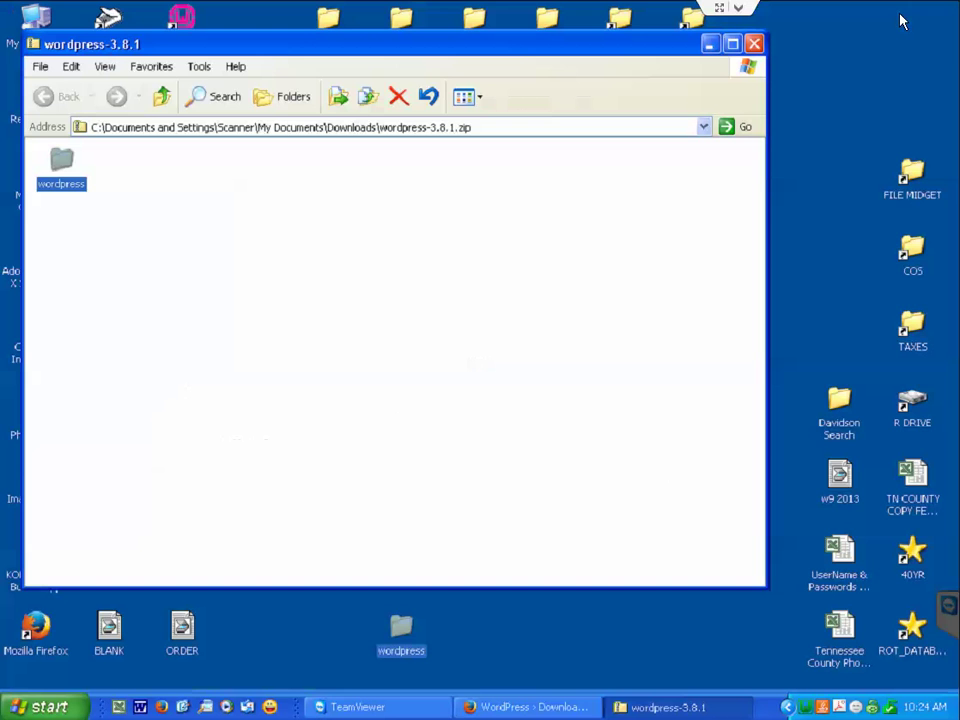
{"action": "left_click", "coordinate": [755, 44]}
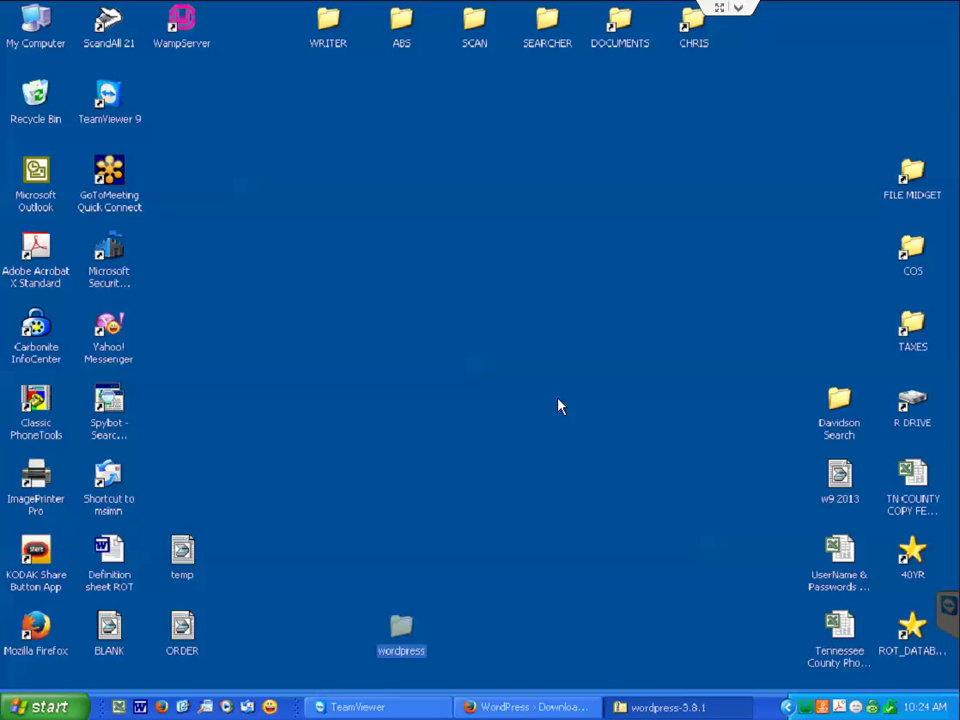
{"action": "left_click", "coordinate": [33, 704]}
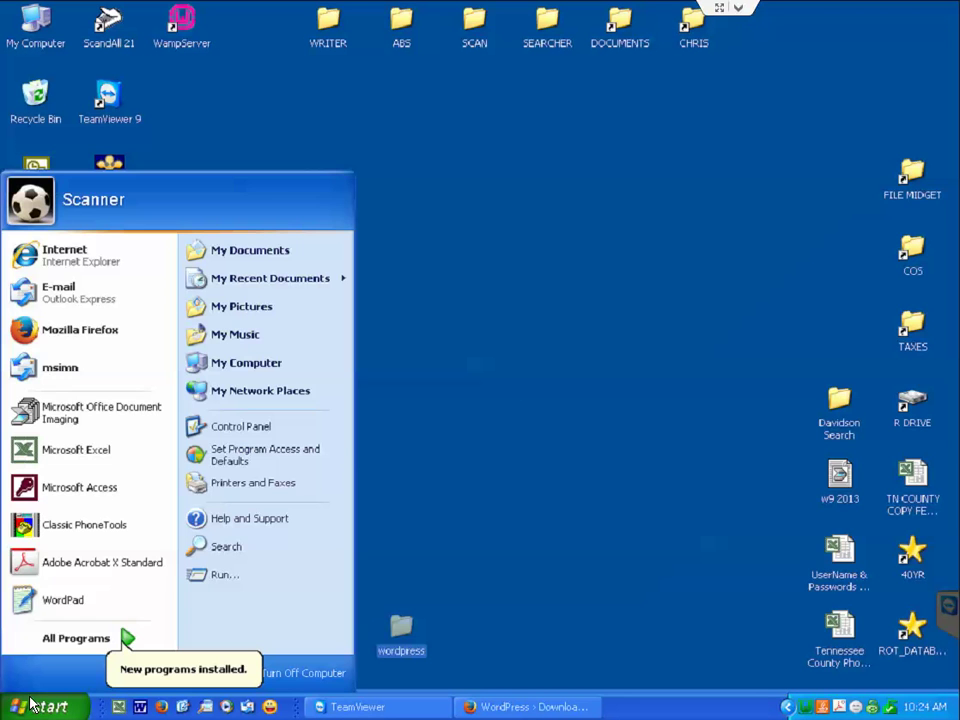
{"action": "left_click", "coordinate": [265, 364]}
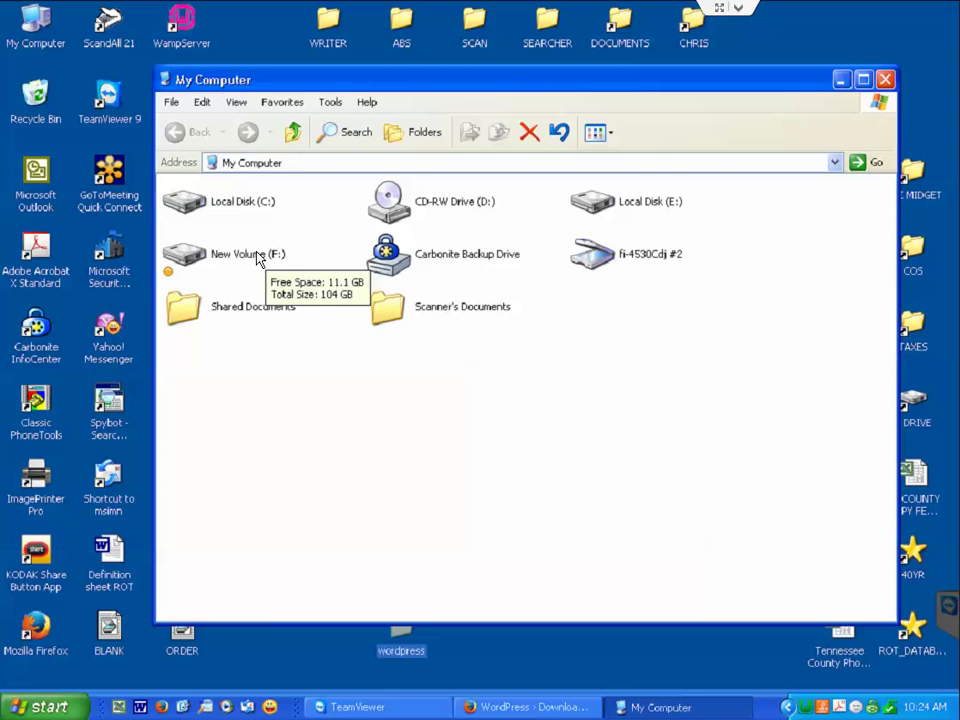
{"action": "double_click", "coordinate": [235, 208]}
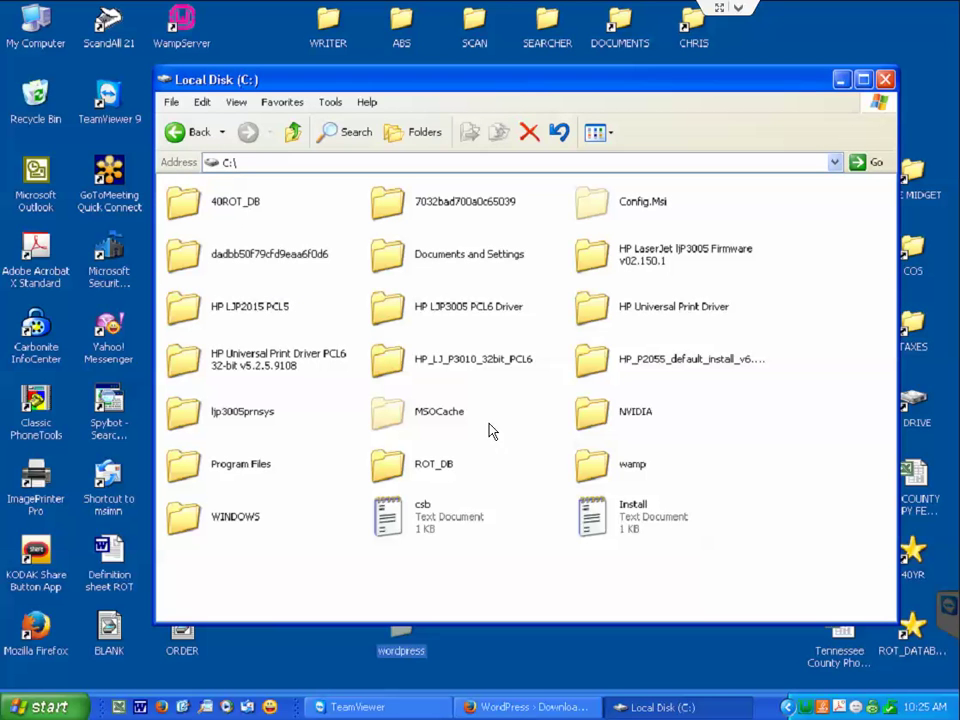
{"action": "double_click", "coordinate": [584, 463]}
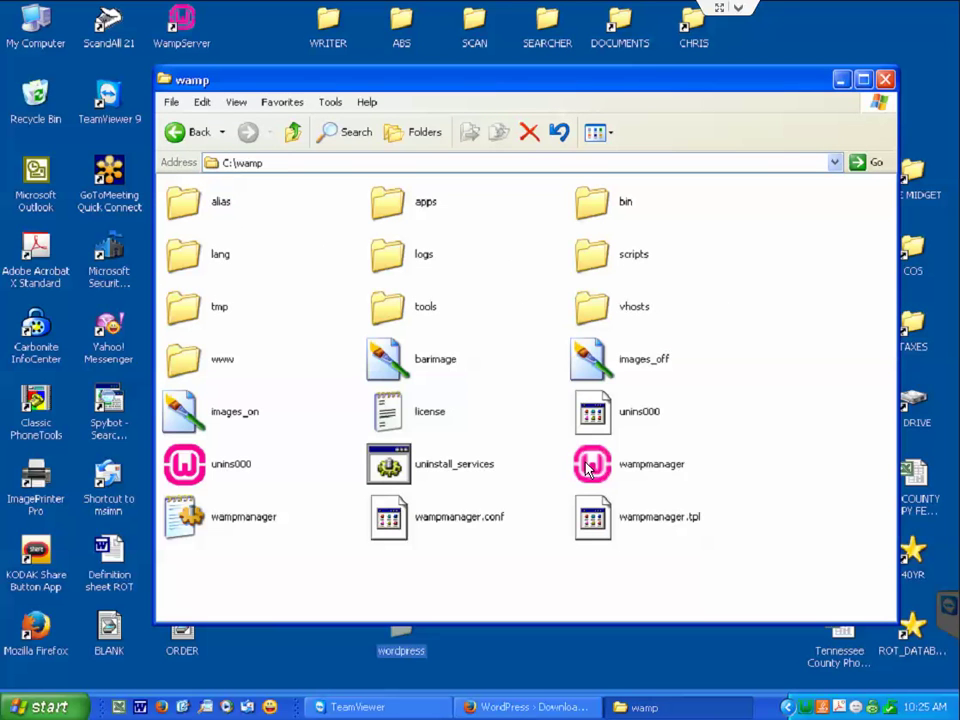
{"action": "double_click", "coordinate": [215, 362]}
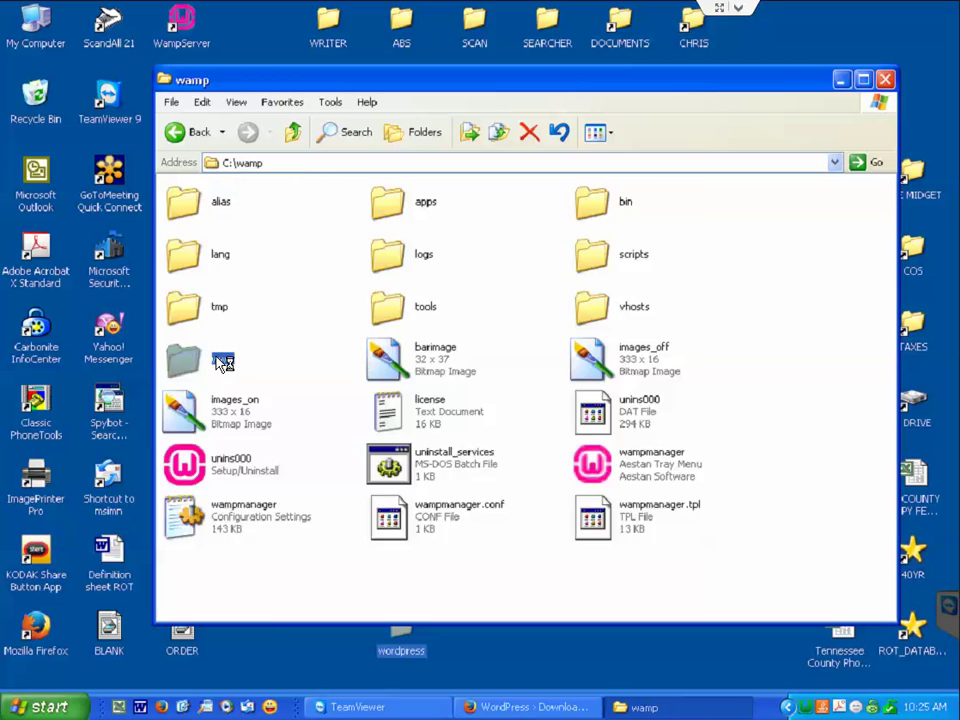
{"action": "key", "text": "BackSpace"}
{"action": "mouse_move", "coordinate": [220, 365]}
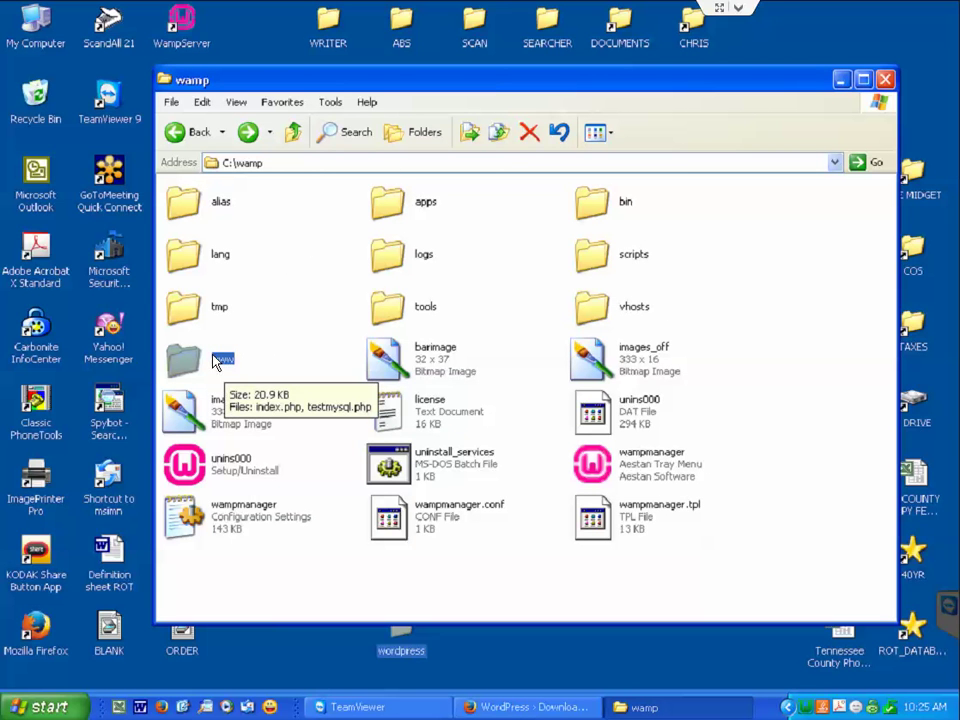
{"action": "double_click", "coordinate": [220, 362]}
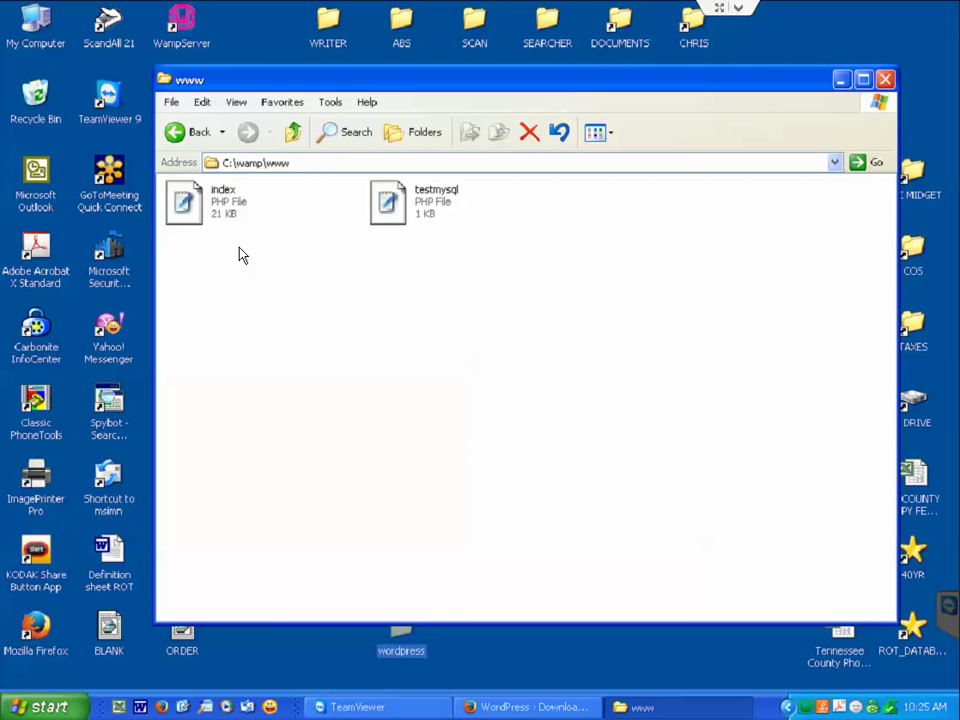
{"action": "right_click", "coordinate": [334, 331]}
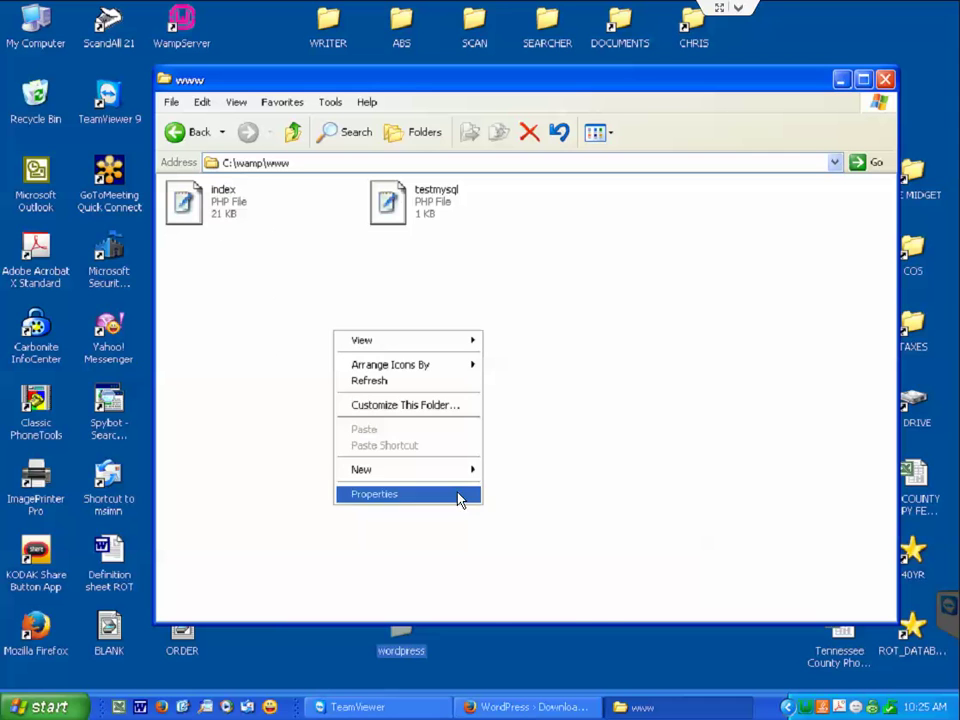
{"action": "mouse_move", "coordinate": [458, 470]}
{"action": "left_click", "coordinate": [506, 471]}
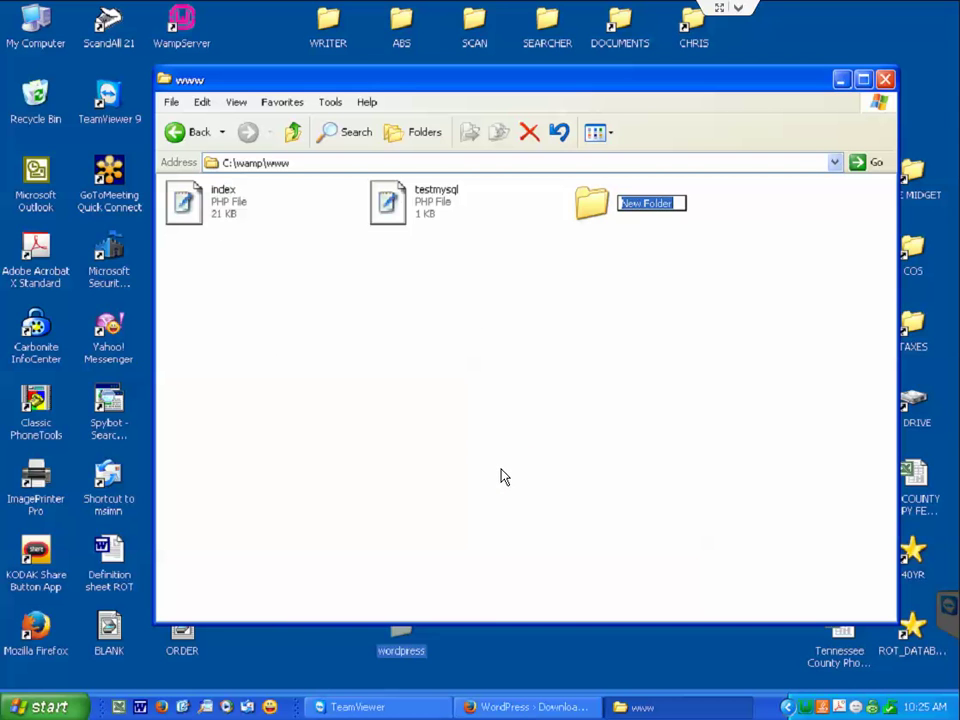
{"action": "type", "text": "Wo"}
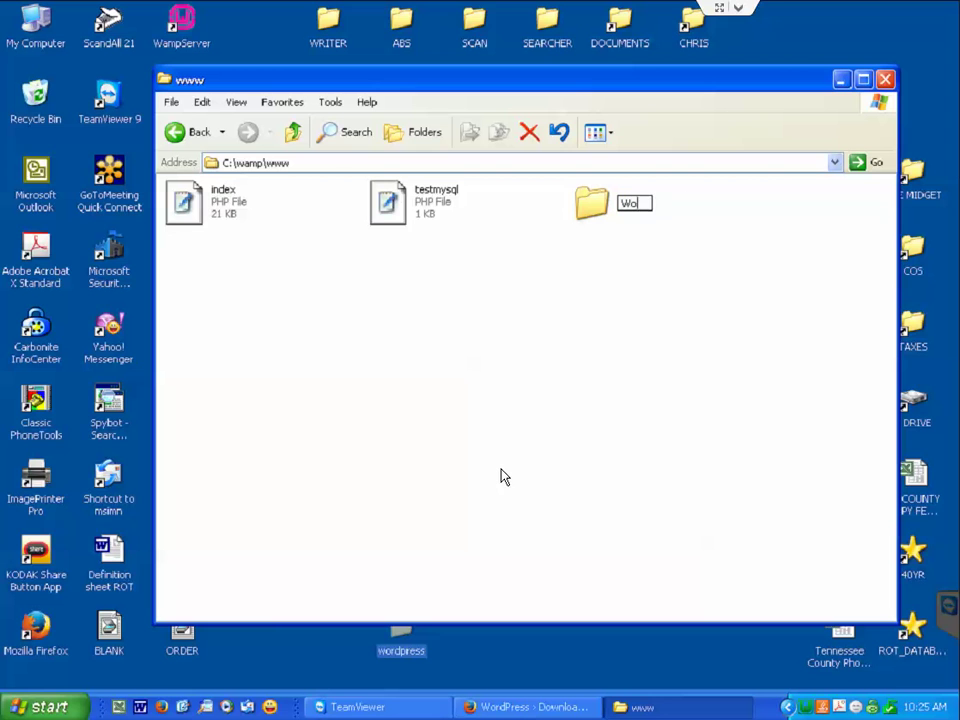
{"action": "type", "text": "rdPress"}
{"action": "key", "text": "Return"}
{"action": "key", "text": "Return"}
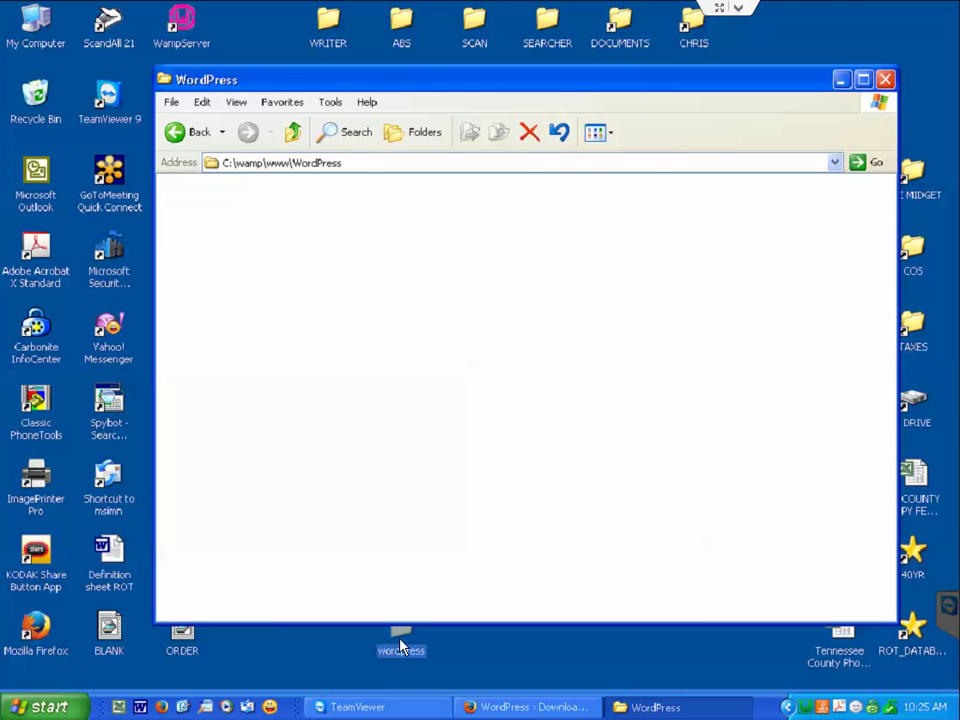
Move the desktop wordpress folder into WordPress and place all its files directly in WordPress.
{"action": "left_click_drag", "start_coordinate": [401, 647], "coordinate": [416, 521]}
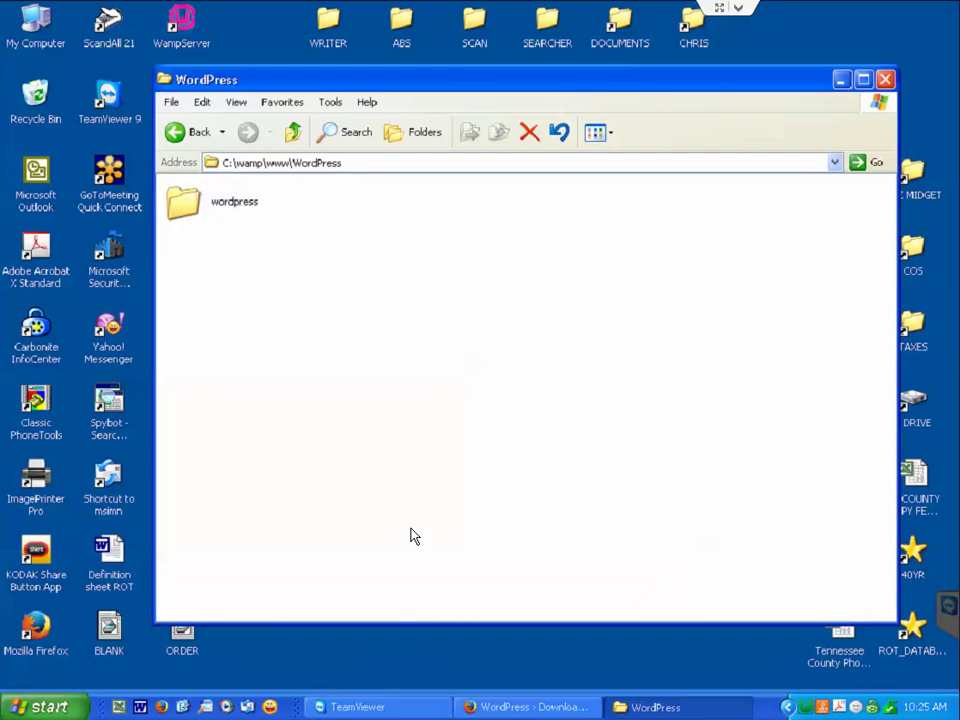
{"action": "left_click_drag", "start_coordinate": [467, 81], "coordinate": [433, 92]}
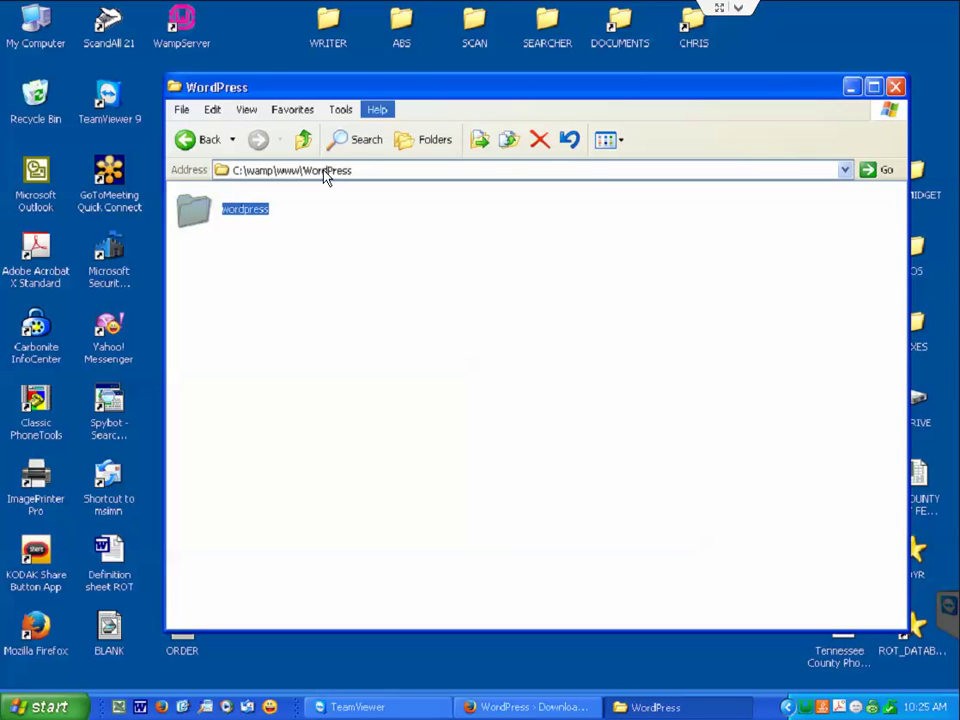
{"action": "double_click", "coordinate": [200, 215]}
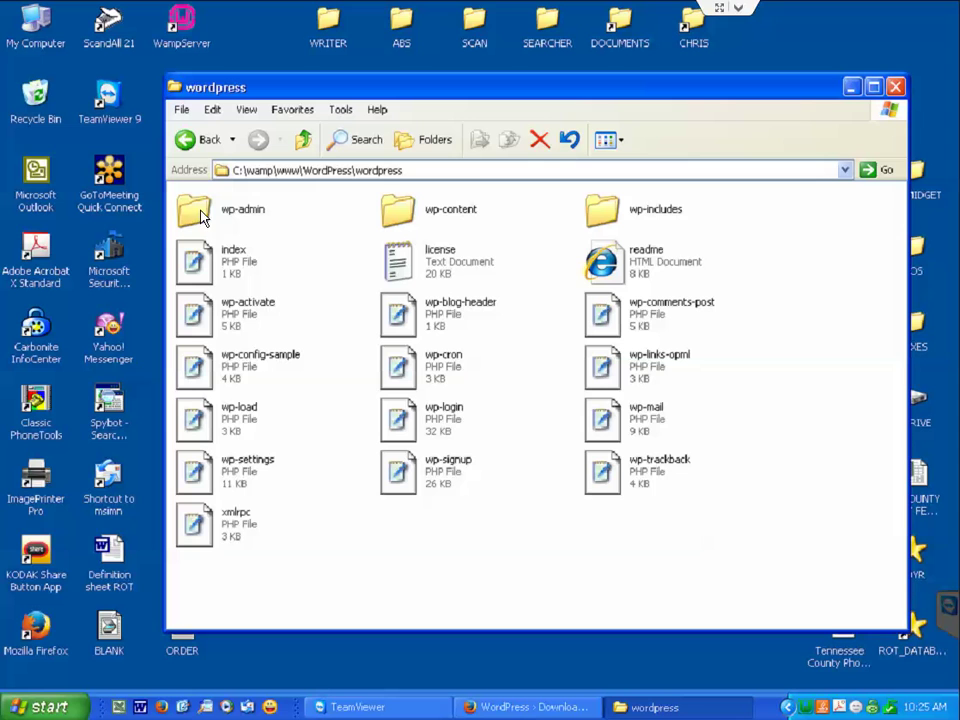
{"action": "left_click", "coordinate": [265, 304]}
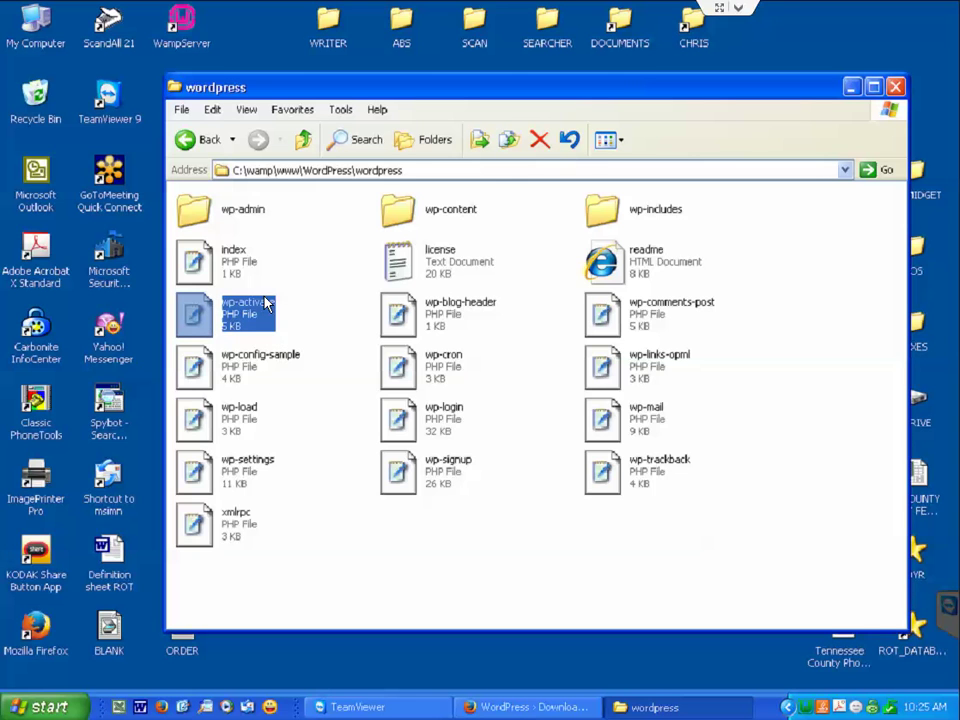
{"action": "key", "text": "ctrl+a"}
{"action": "key", "text": "BackSpace"}
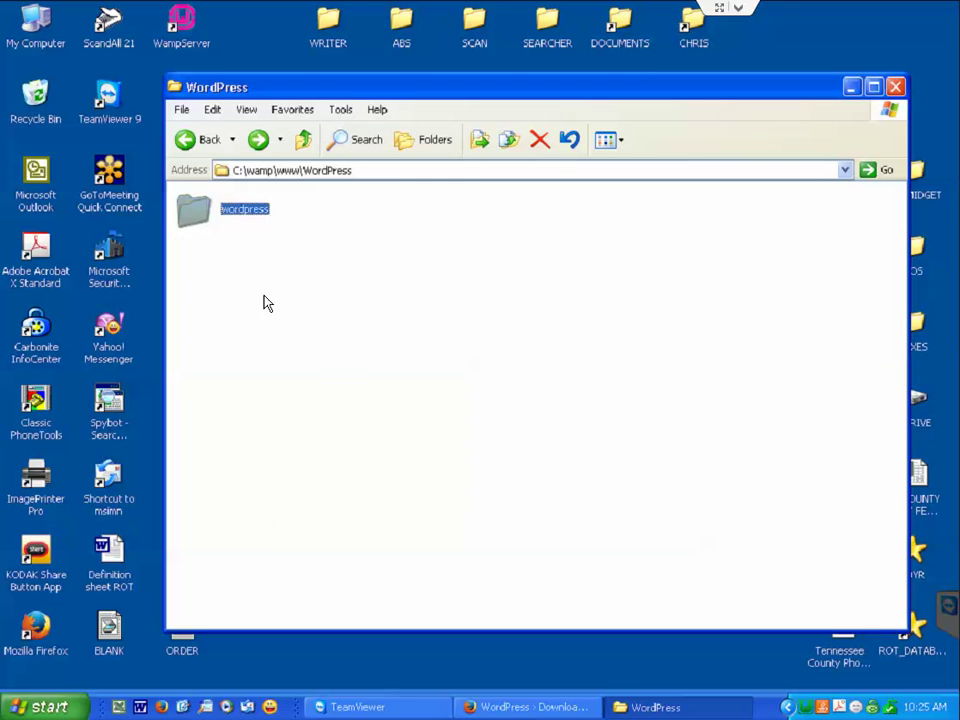
{"action": "left_click", "coordinate": [283, 340]}
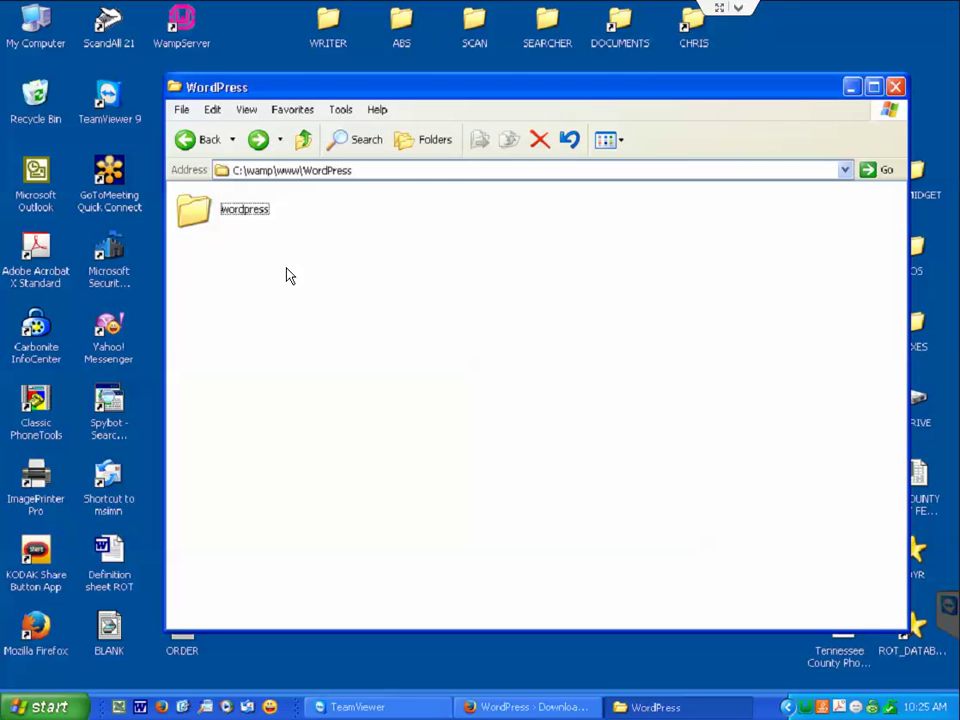
{"action": "key", "text": "ctrl+v"}
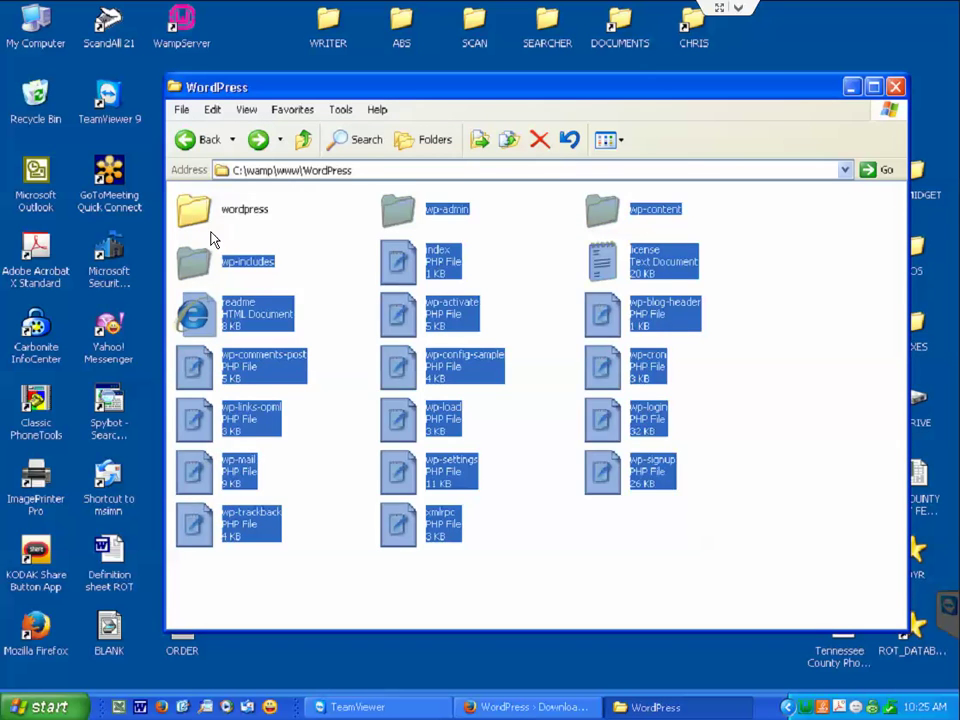
Delete the empty inner wordpress folder and verify WordPress holds the files.
{"action": "left_click", "coordinate": [211, 226]}
{"action": "key", "text": "Delete"}
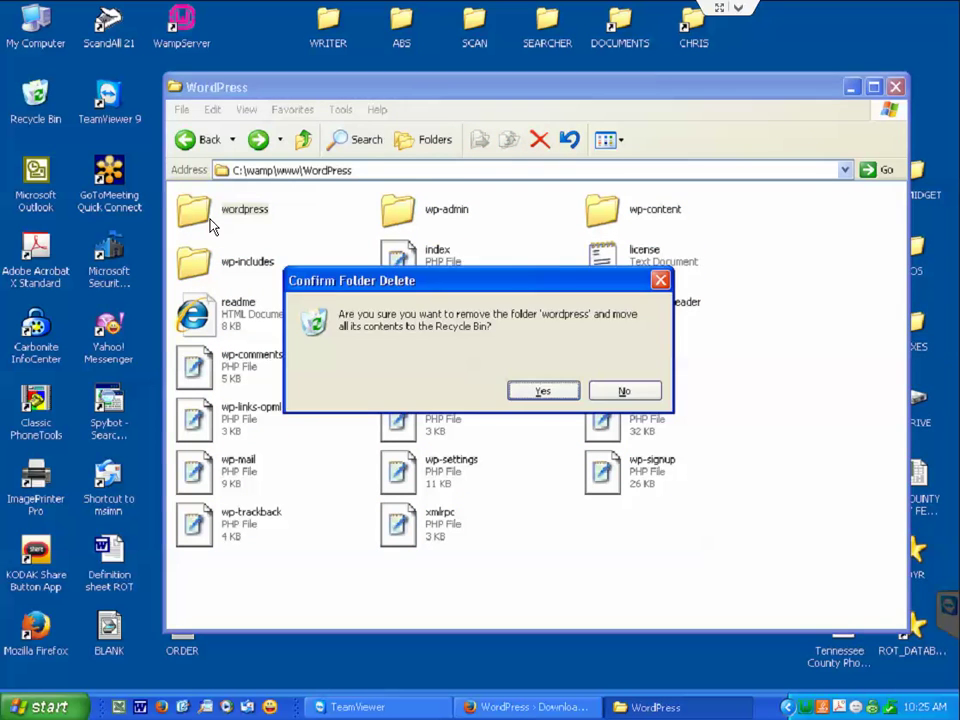
{"action": "key", "text": "Return"}
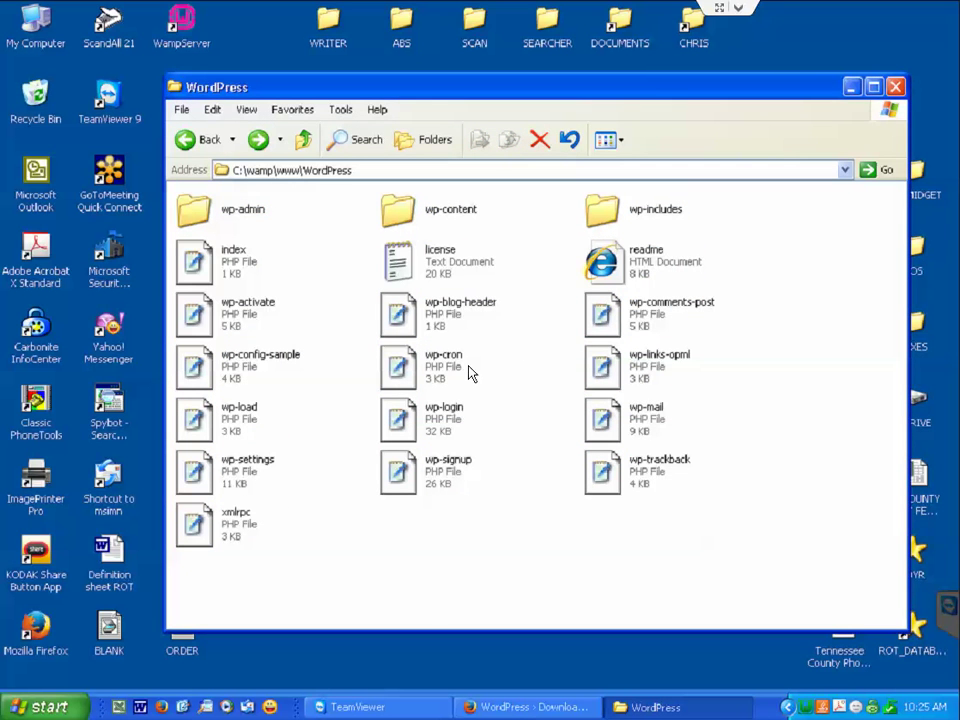
{"action": "key", "text": "BackSpace"}
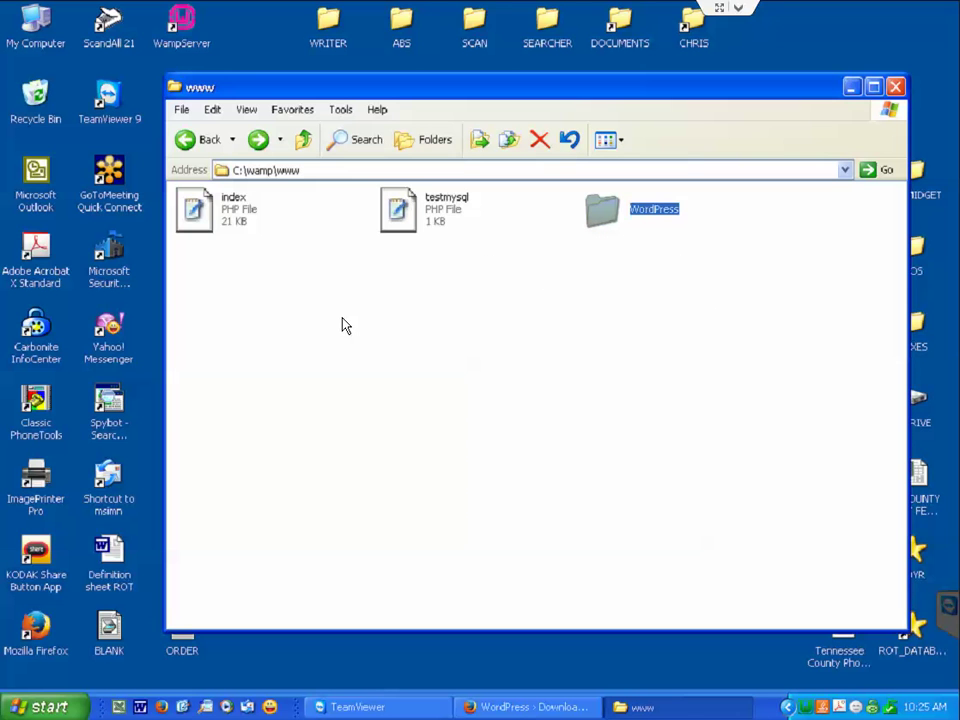
{"action": "double_click", "coordinate": [608, 212]}
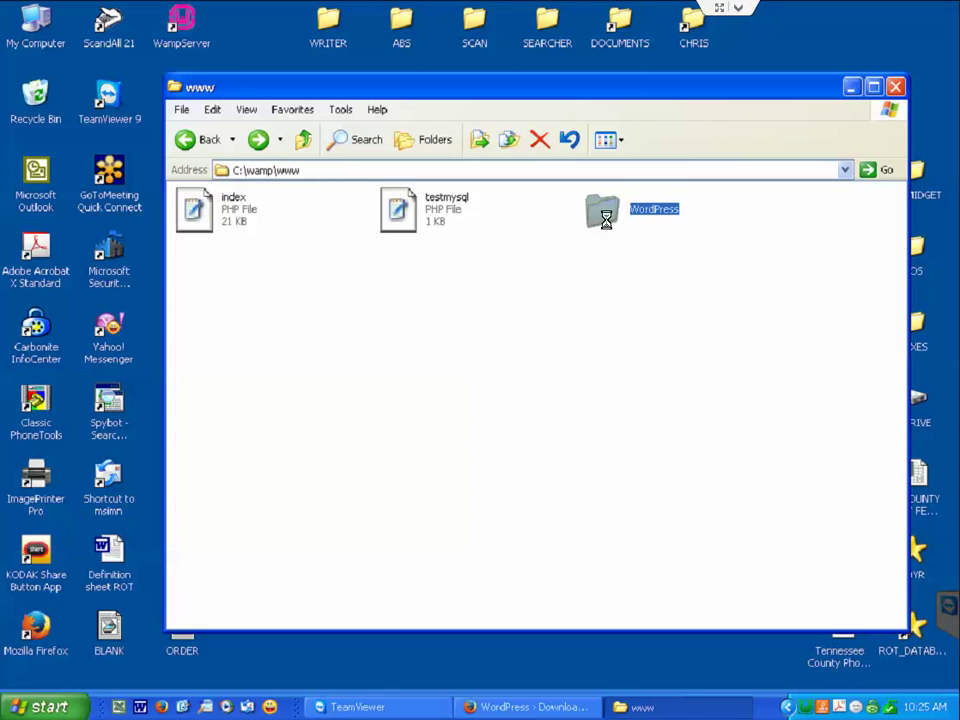
{"action": "left_click", "coordinate": [535, 706]}
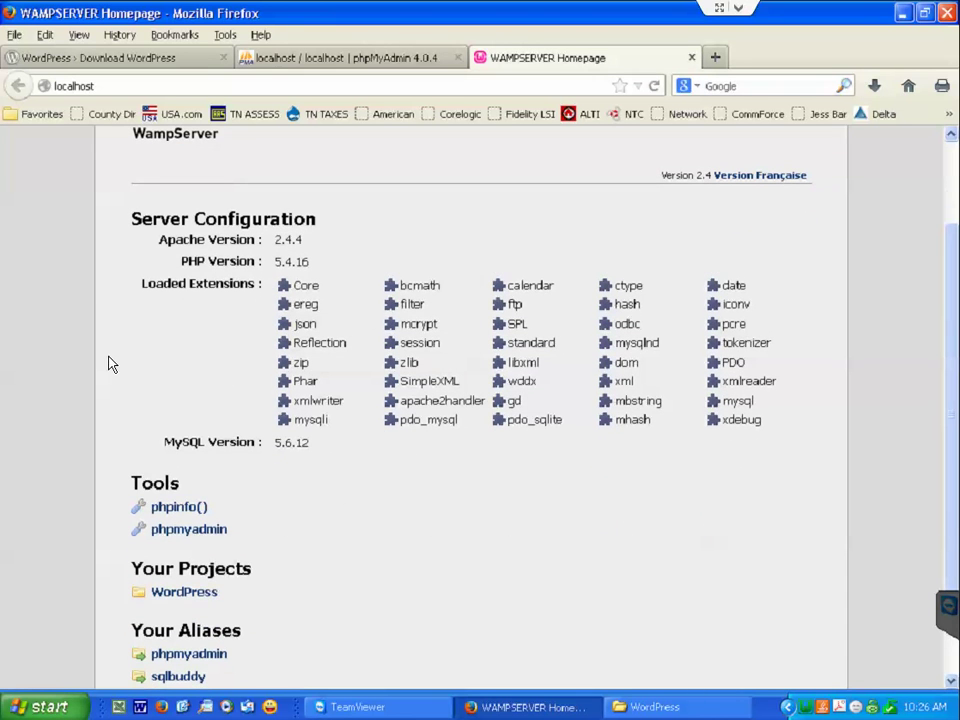
Open the WordPress project listed under Your Projects on the localhost homepage.
{"action": "left_click", "coordinate": [180, 595]}
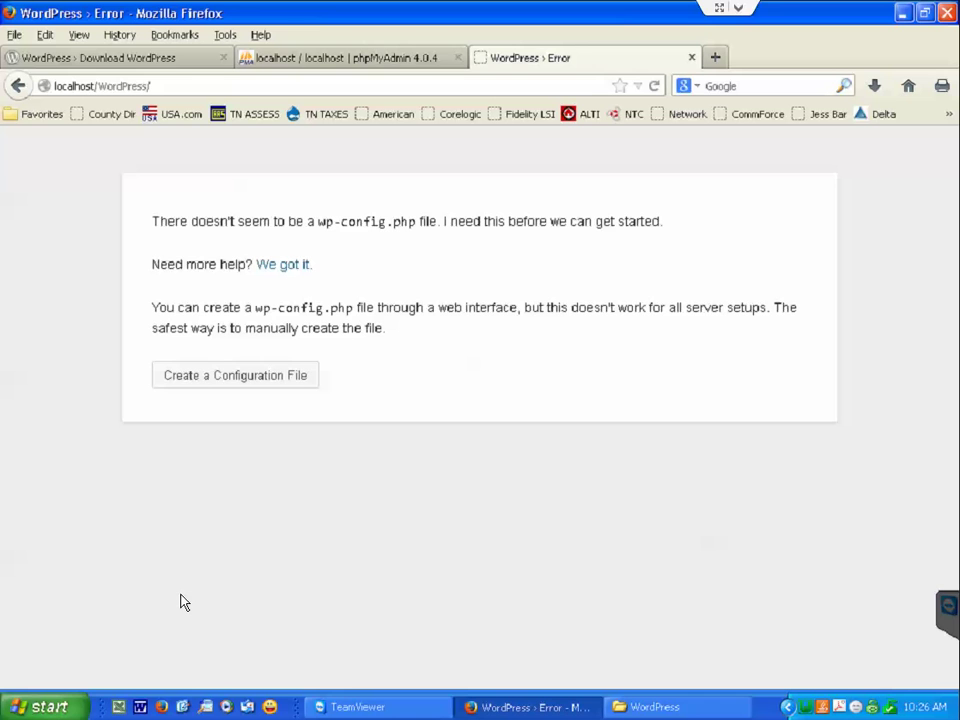
Start creating wp-config.php, briefly checking the phpMyAdmin databases list before returning.
{"action": "left_click", "coordinate": [257, 385]}
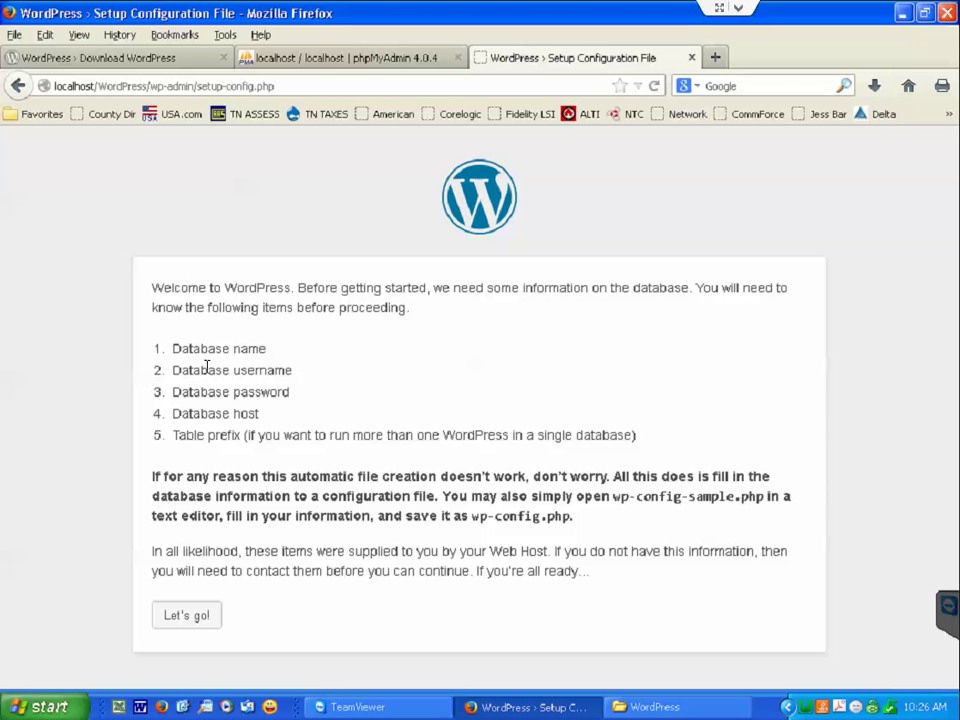
{"action": "left_click", "coordinate": [300, 57]}
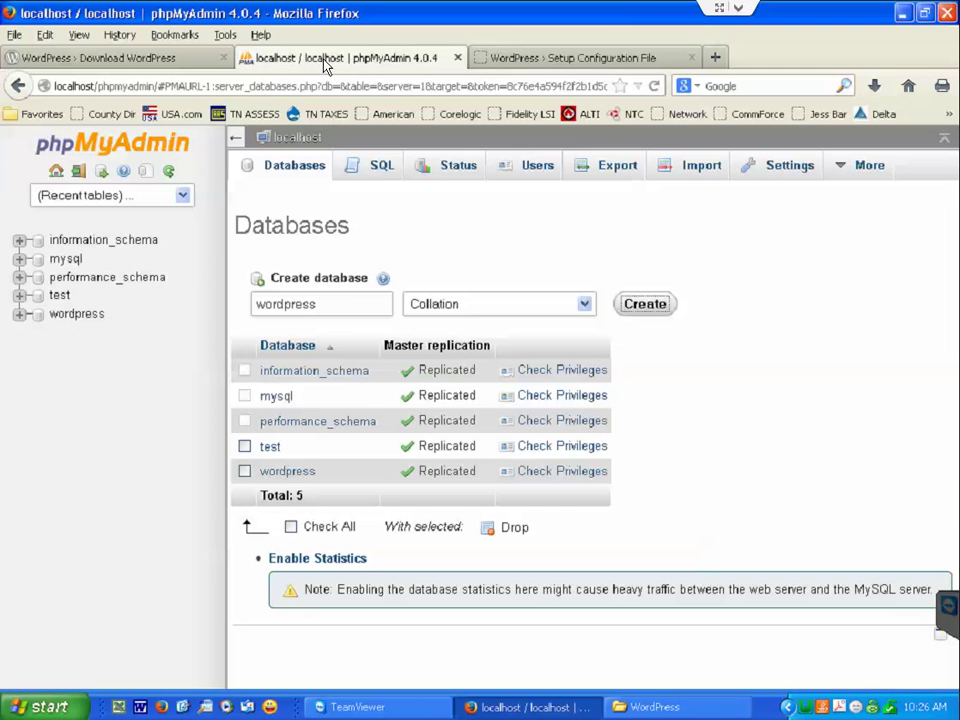
{"action": "left_click", "coordinate": [560, 57]}
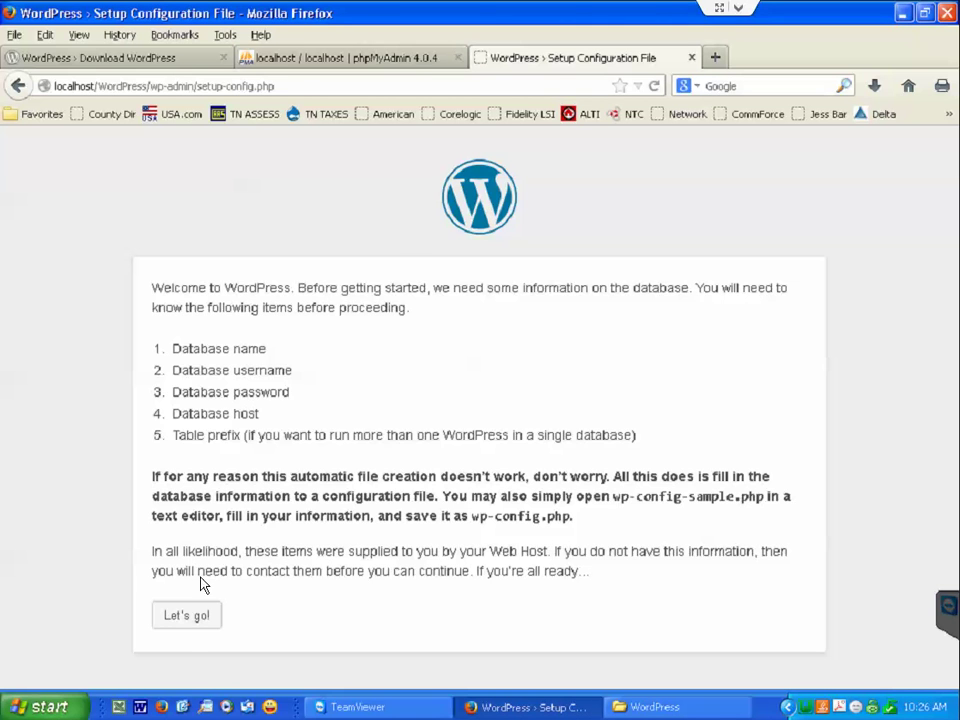
Enter user name root and the MySQL password, keeping host localhost and table prefix wp_.
{"action": "left_click", "coordinate": [200, 615]}
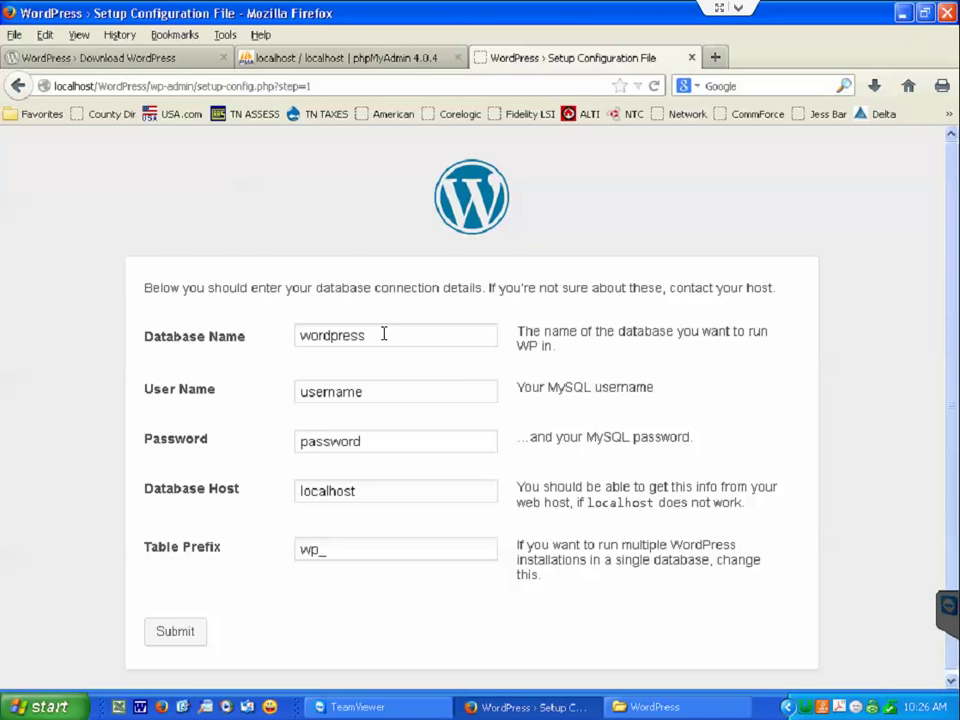
{"action": "double_click", "coordinate": [368, 391]}
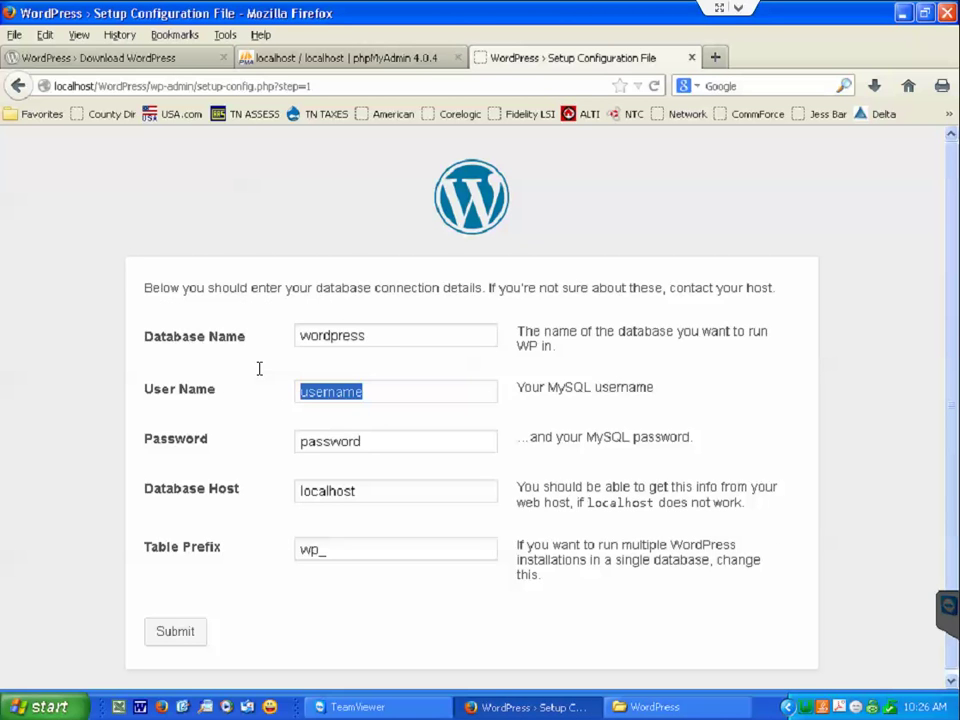
{"action": "type", "text": "root"}
{"action": "key", "text": "Tab"}
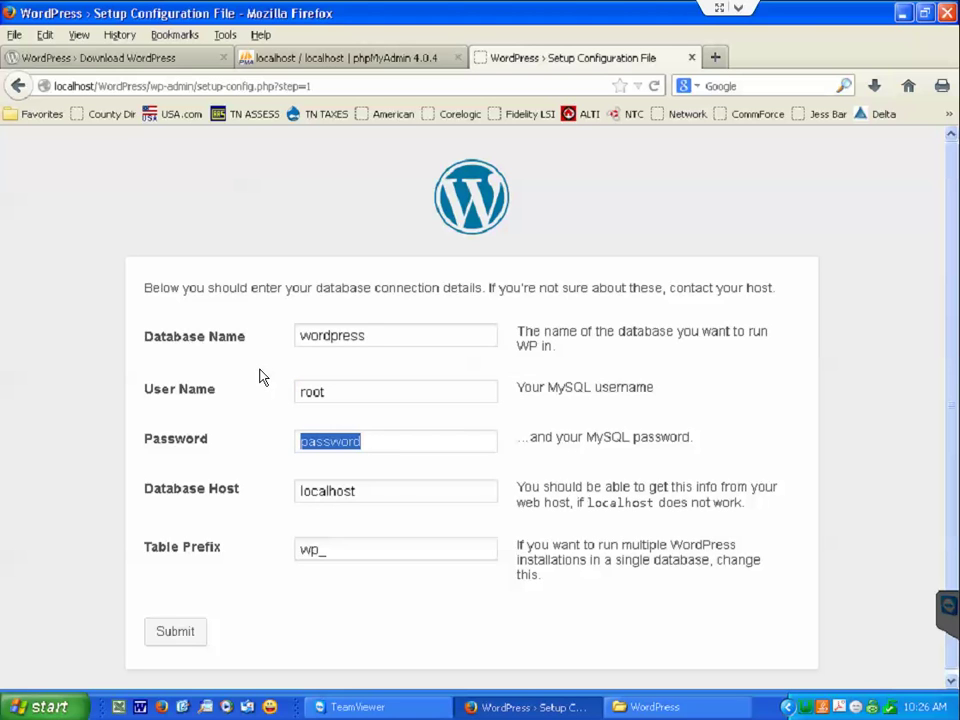
{"action": "type", "text": "newpassword"}
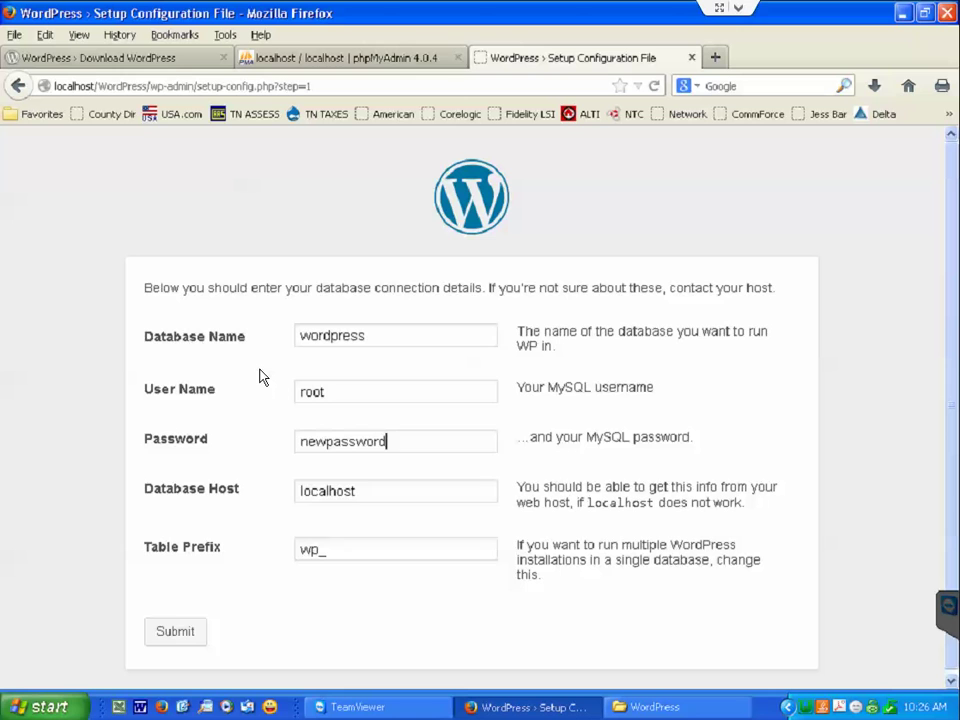
{"action": "key", "text": "Tab"}
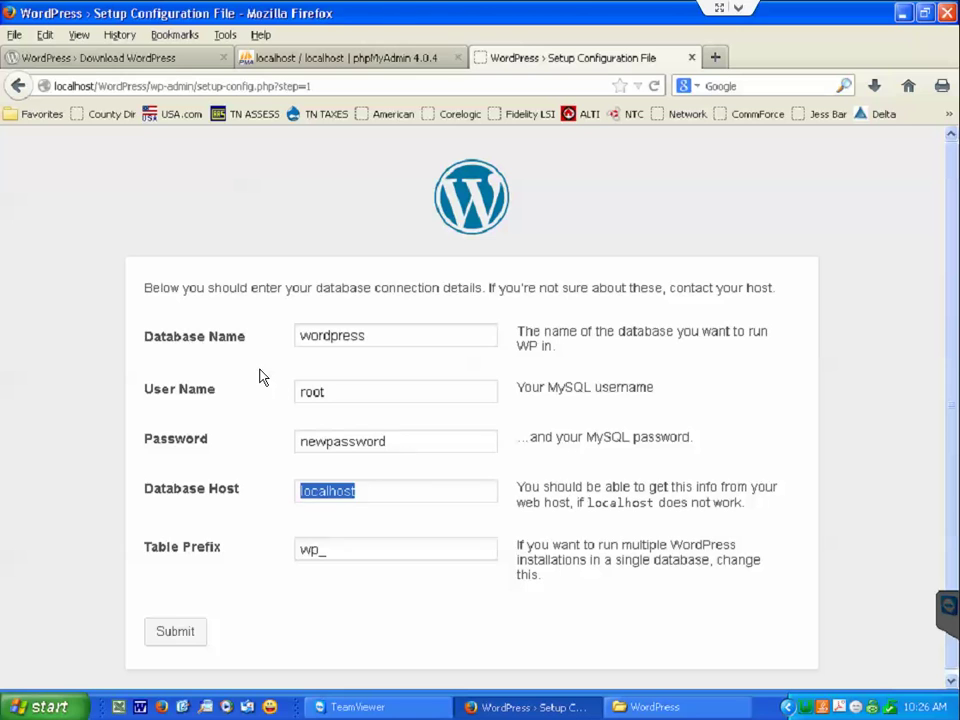
{"action": "key", "text": "Tab"}
{"action": "left_click", "coordinate": [349, 546]}
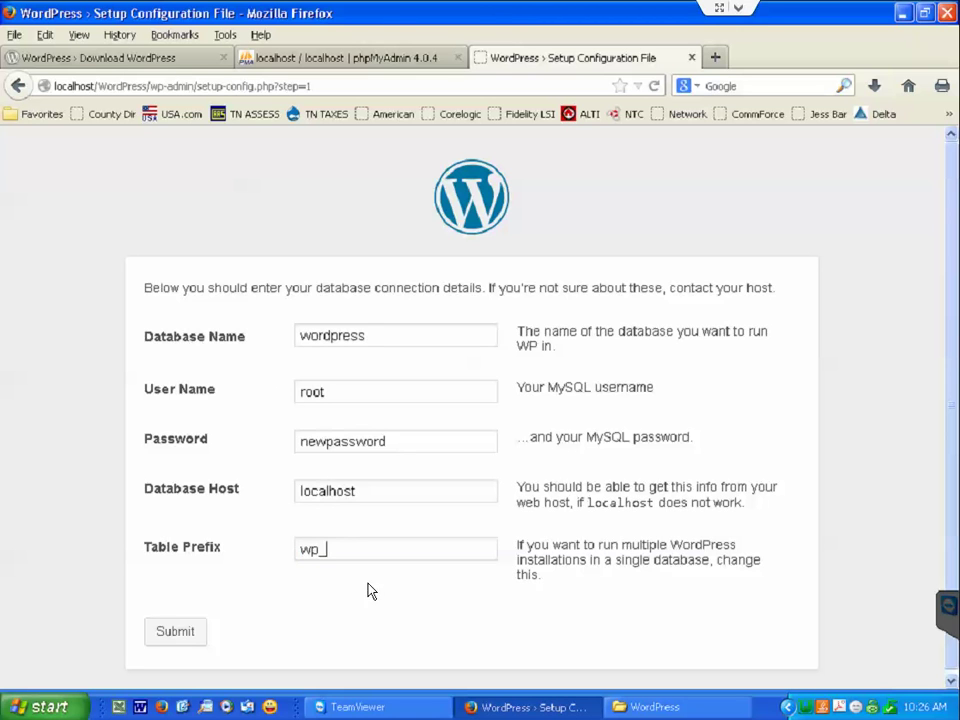
Submit the database connection details and start the WordPress installation.
{"action": "left_click", "coordinate": [158, 638]}
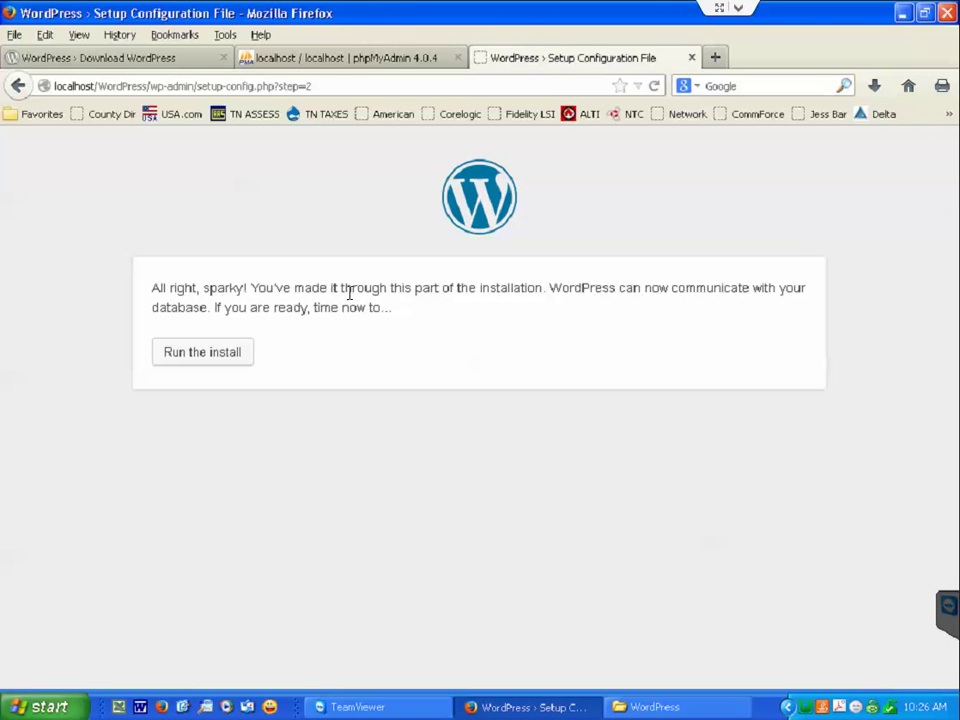
{"action": "left_click", "coordinate": [199, 358]}
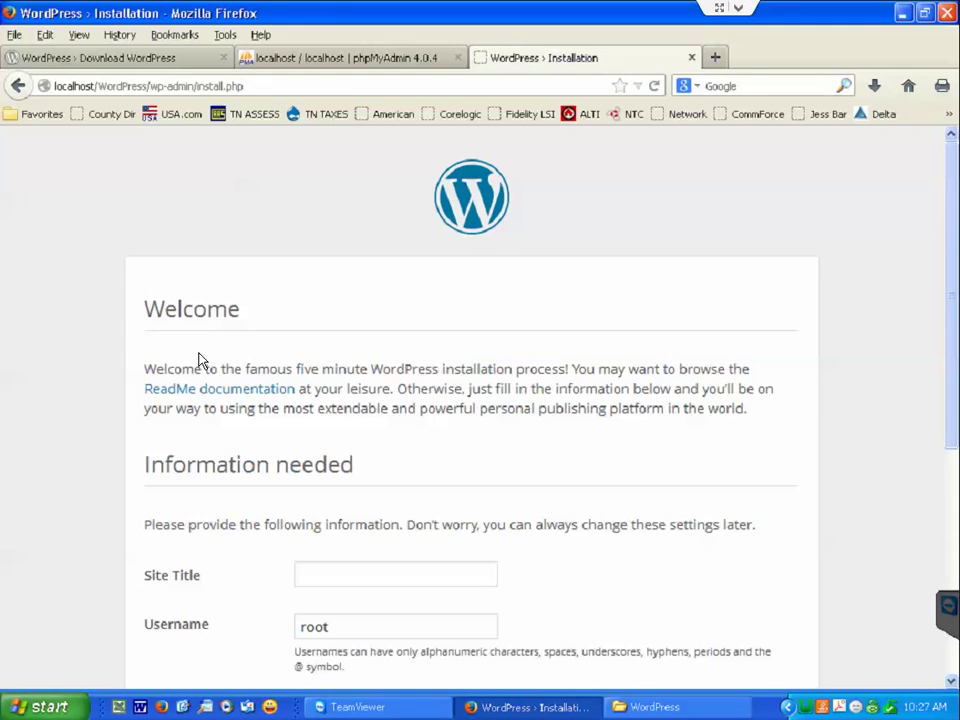
{"action": "scroll", "coordinate": [300, 330], "scroll_direction": "down", "scroll_amount": 5}
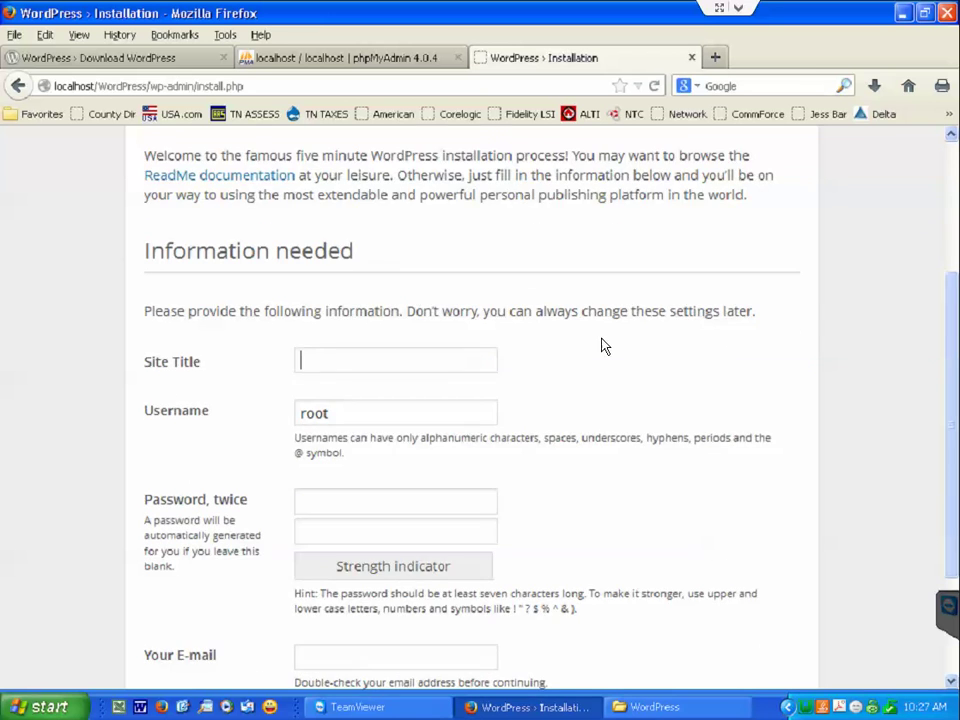
{"action": "scroll", "coordinate": [604, 345], "scroll_direction": "down", "scroll_amount": 2}
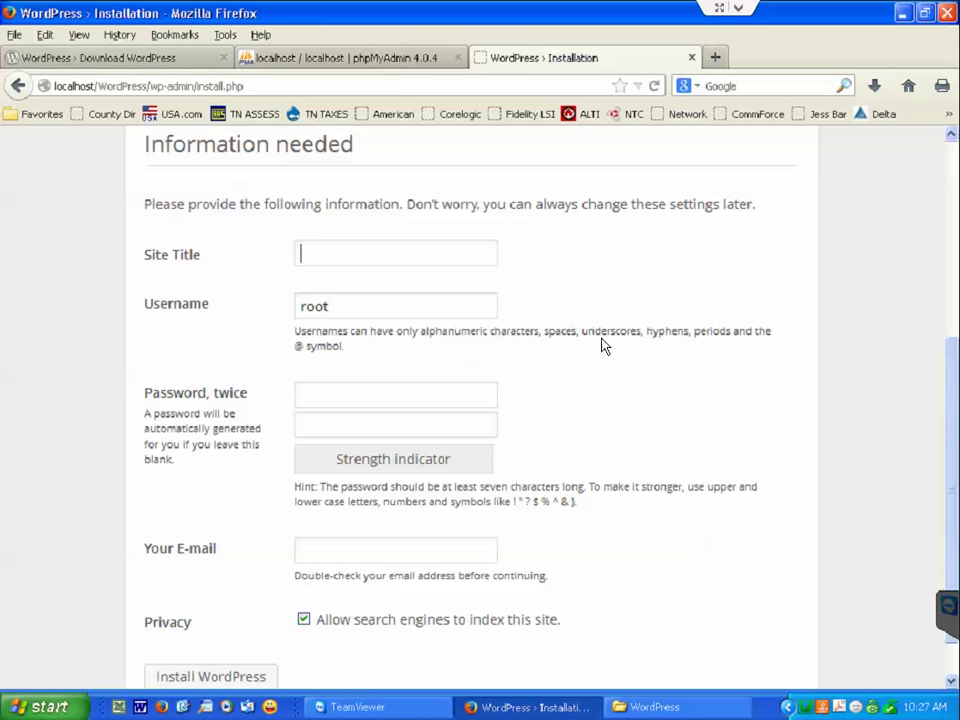
Enter site title 'My Blog', an admin username, and the password twice.
{"action": "type", "text": "My Blog"}
{"action": "key", "text": "Tab"}
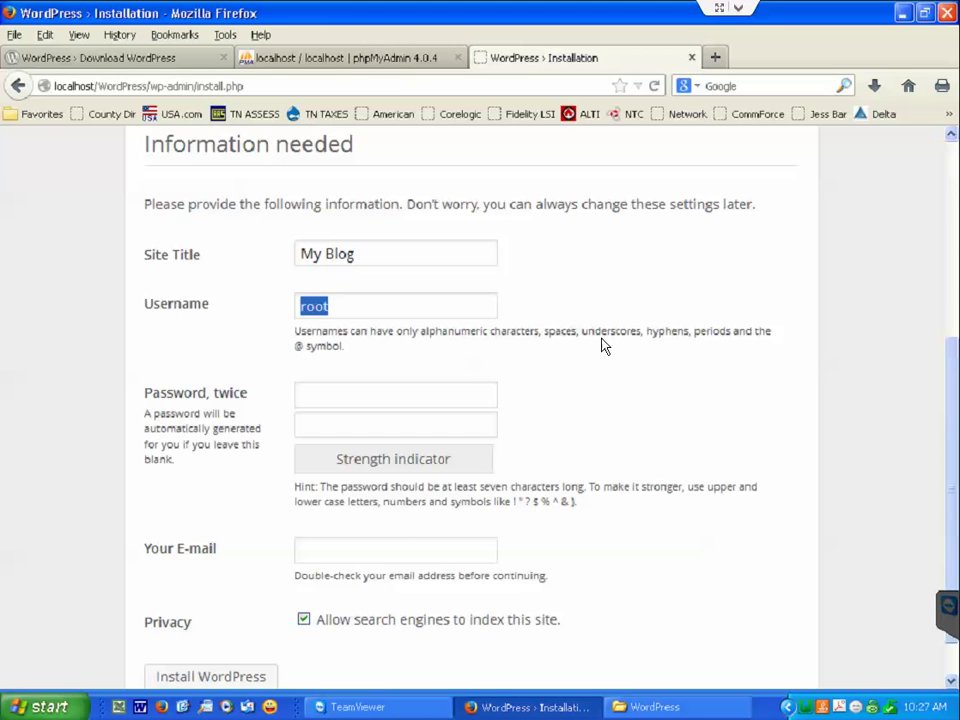
{"action": "type", "text": "eric"}
{"action": "key", "text": "Tab"}
{"action": "type", "text": "password"}
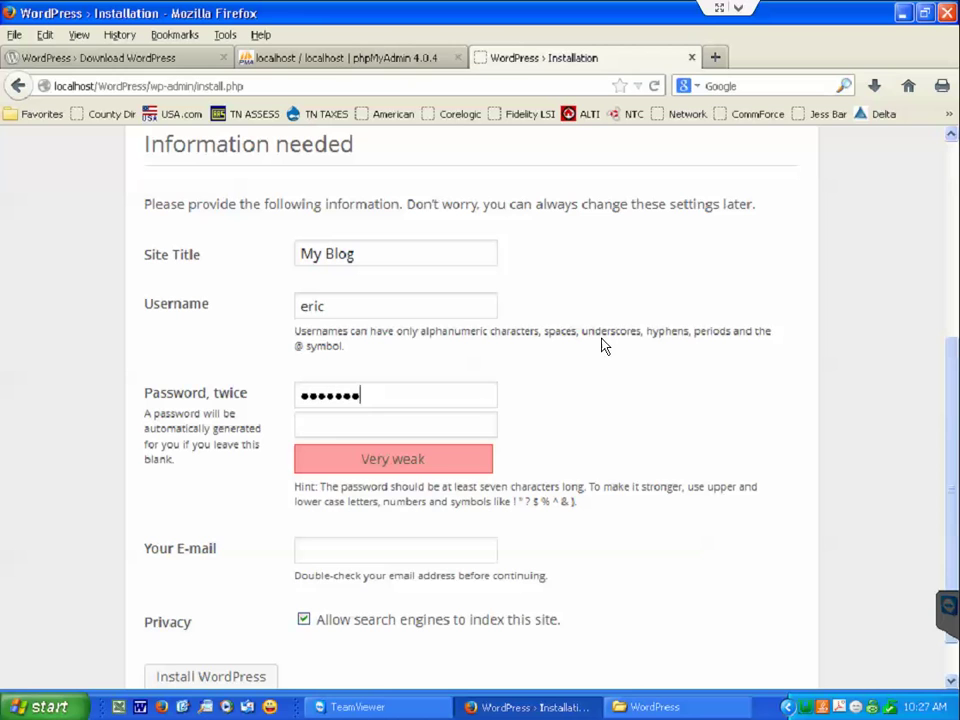
{"action": "key", "text": "Tab"}
{"action": "type", "text": "pas"}
{"action": "key", "text": "BackSpace"}
{"action": "key", "text": "BackSpace"}
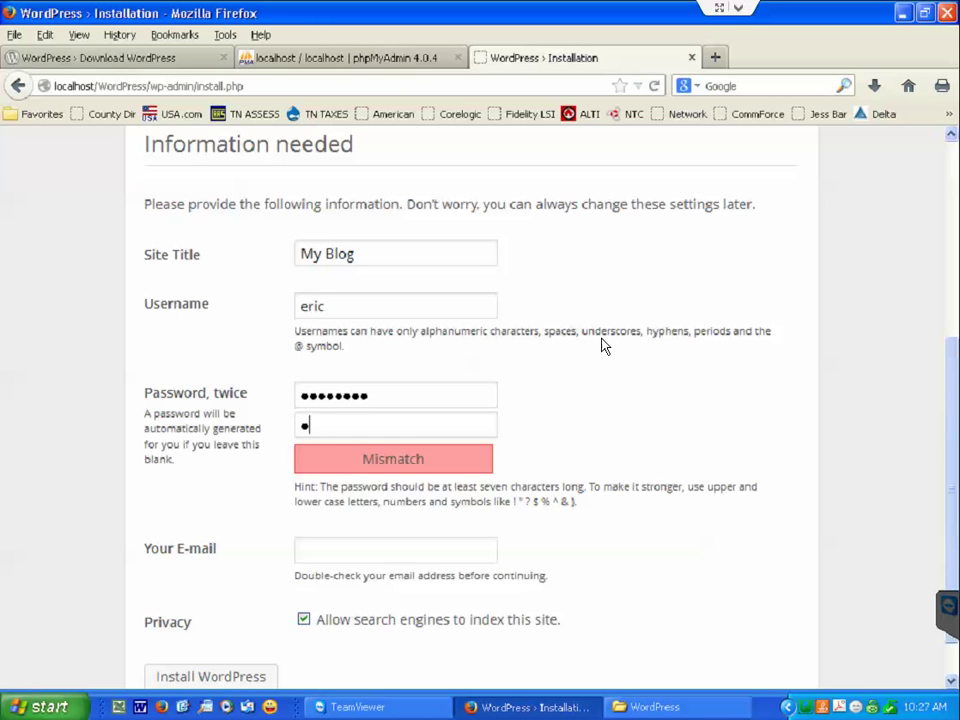
{"action": "key", "text": "BackSpace"}
{"action": "type", "text": "password"}
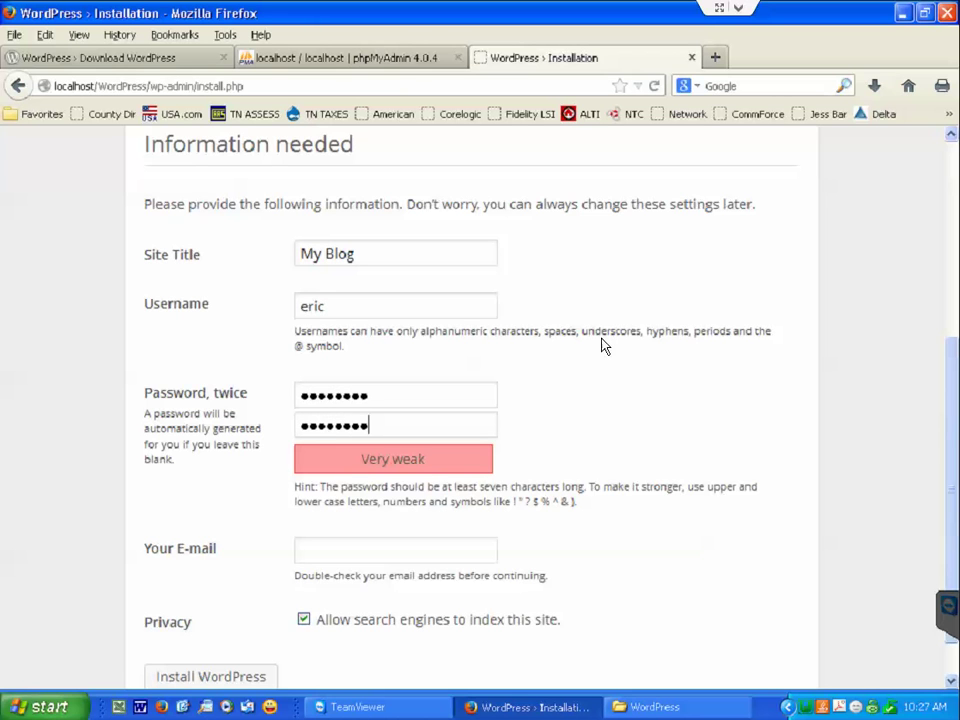
{"action": "key", "text": "Tab"}
Fill in the admin e-mail address and submit Install WordPress.
{"action": "type", "text": "test"}
{"action": "type", "text": "@test.com"}
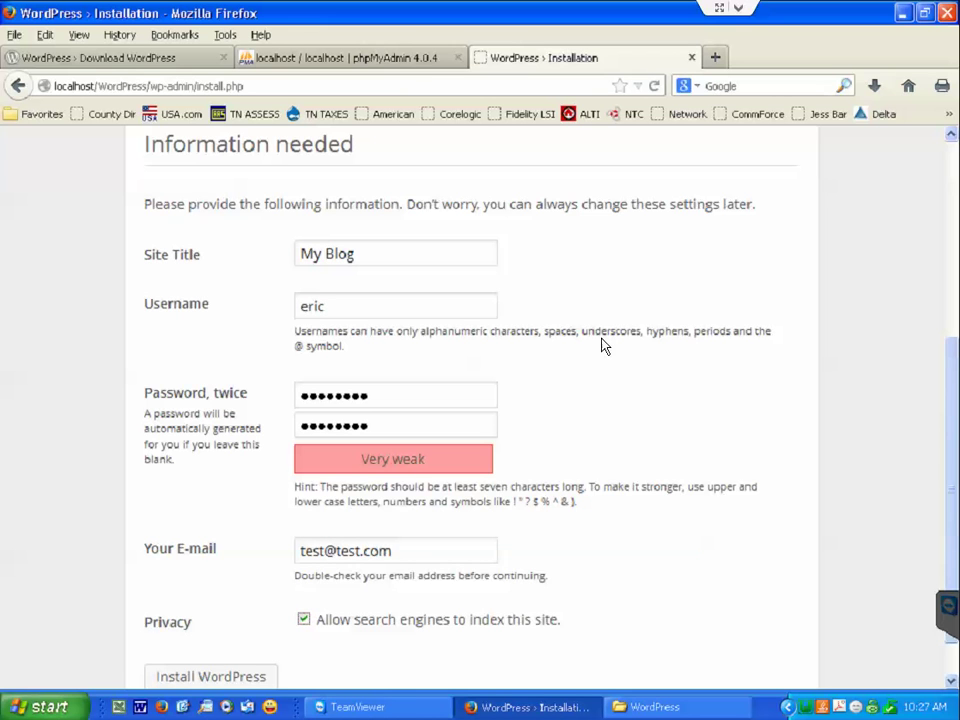
{"action": "scroll", "coordinate": [555, 385], "scroll_direction": "down", "scroll_amount": 1}
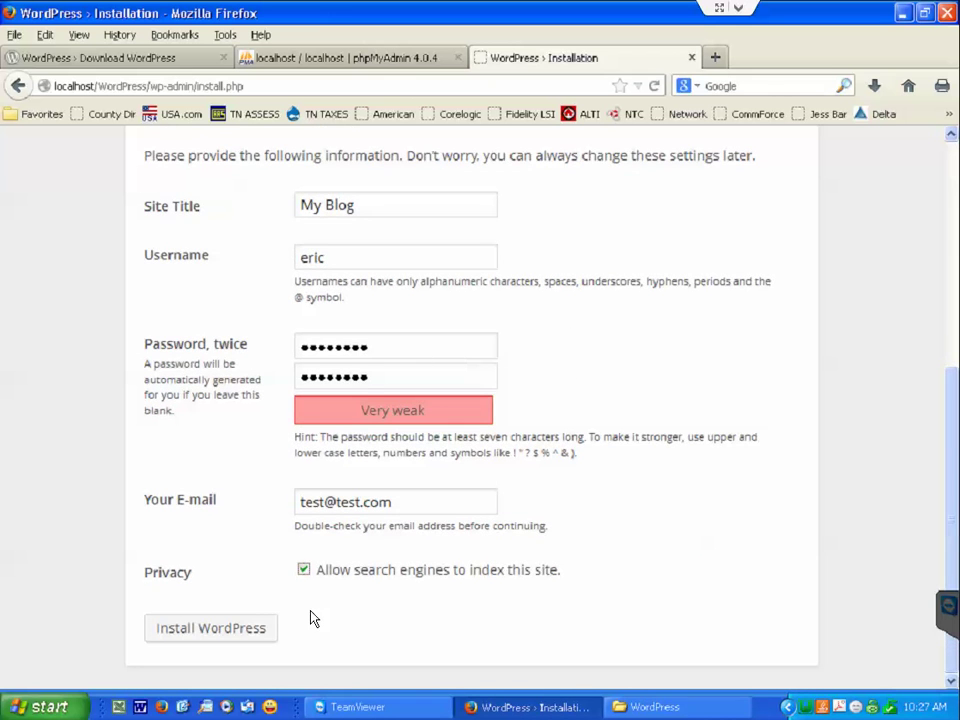
{"action": "scroll", "coordinate": [474, 542], "scroll_direction": "up", "scroll_amount": 4}
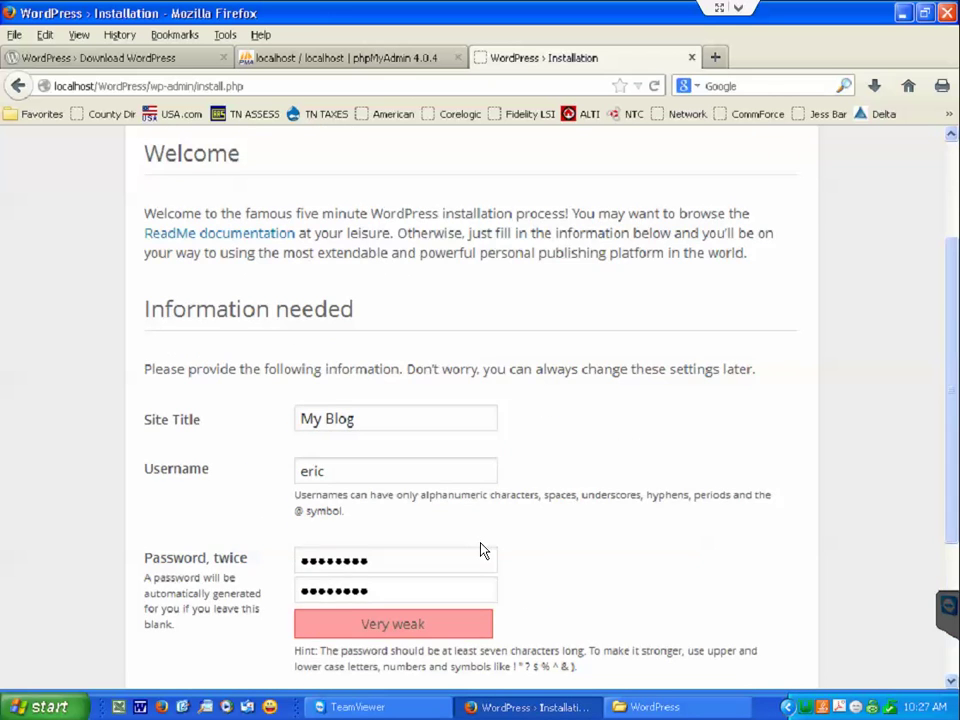
{"action": "scroll", "coordinate": [480, 551], "scroll_direction": "down", "scroll_amount": 4}
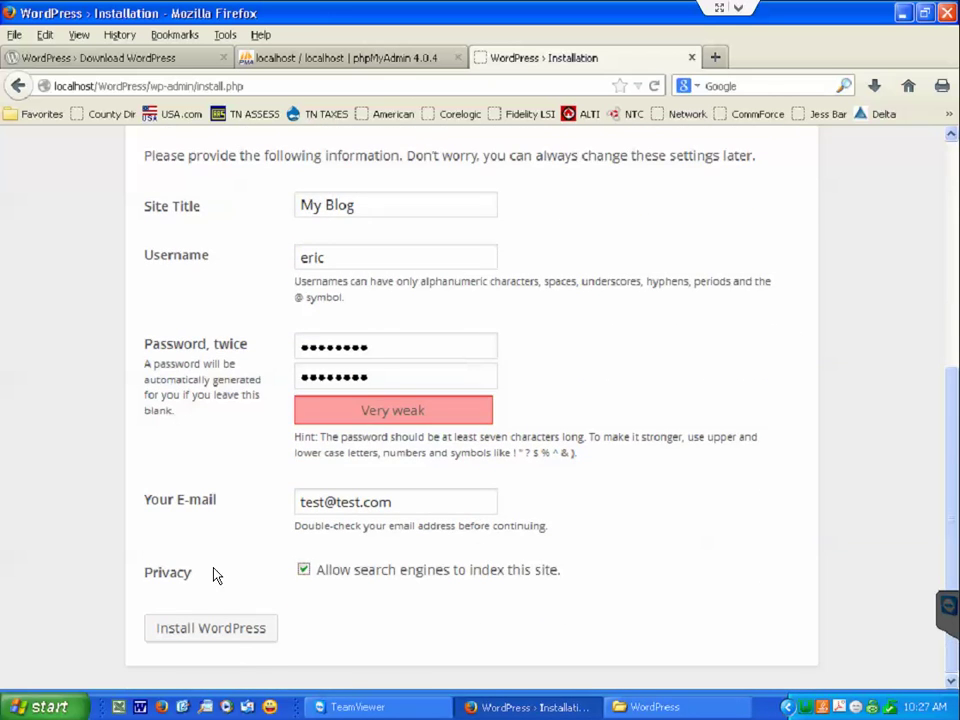
{"action": "left_click", "coordinate": [250, 628]}
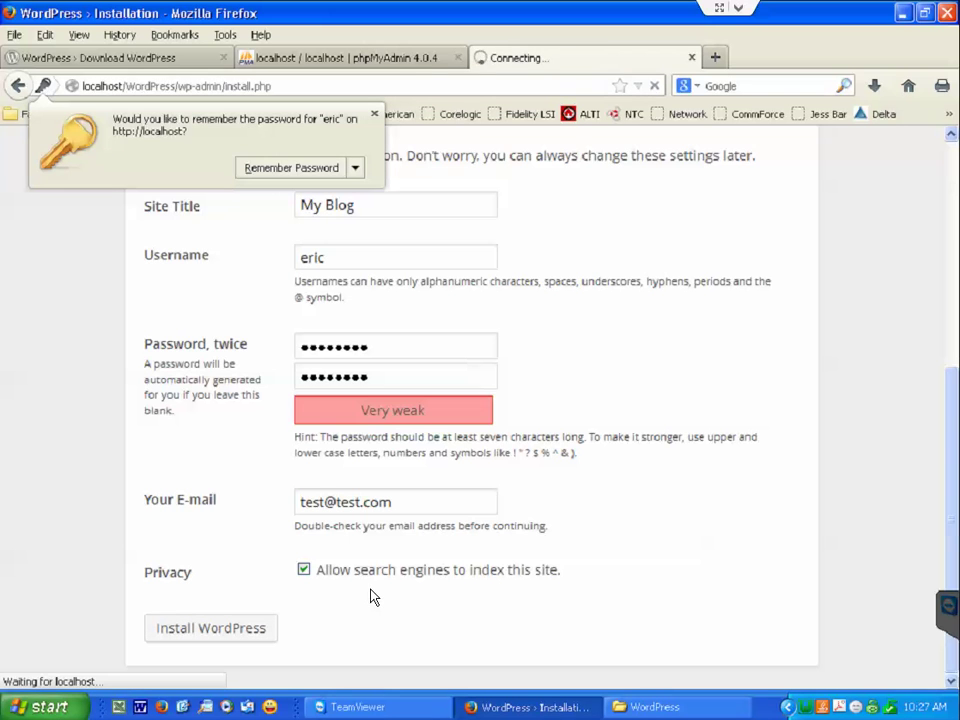
Save the admin password, go to the login form, and open My Blog's home page in a new tab.
{"action": "left_click", "coordinate": [286, 167]}
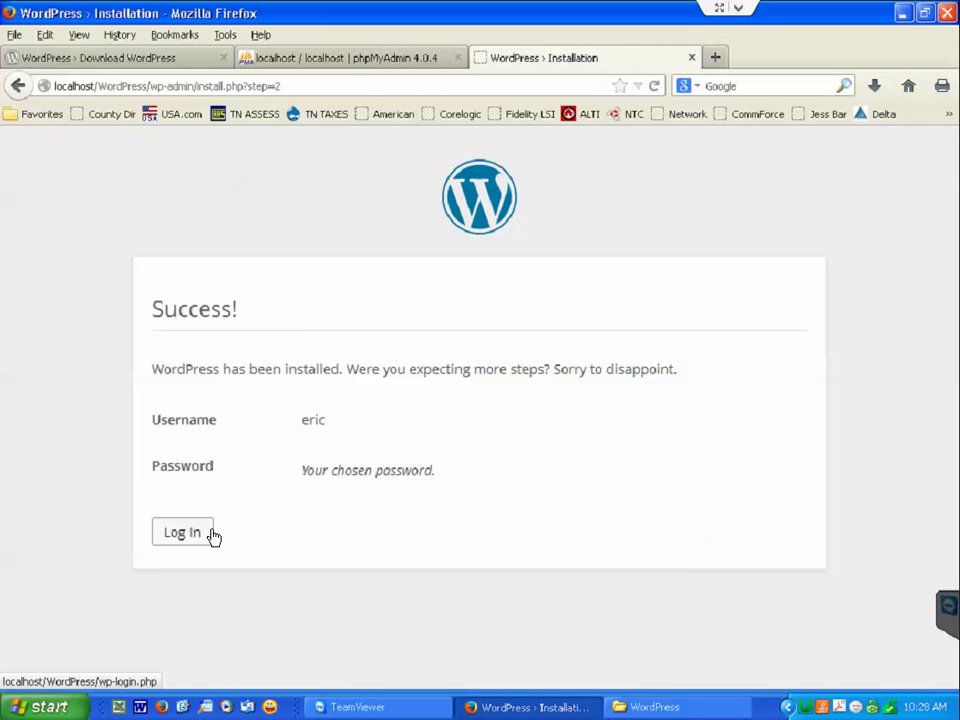
{"action": "left_click", "coordinate": [182, 532]}
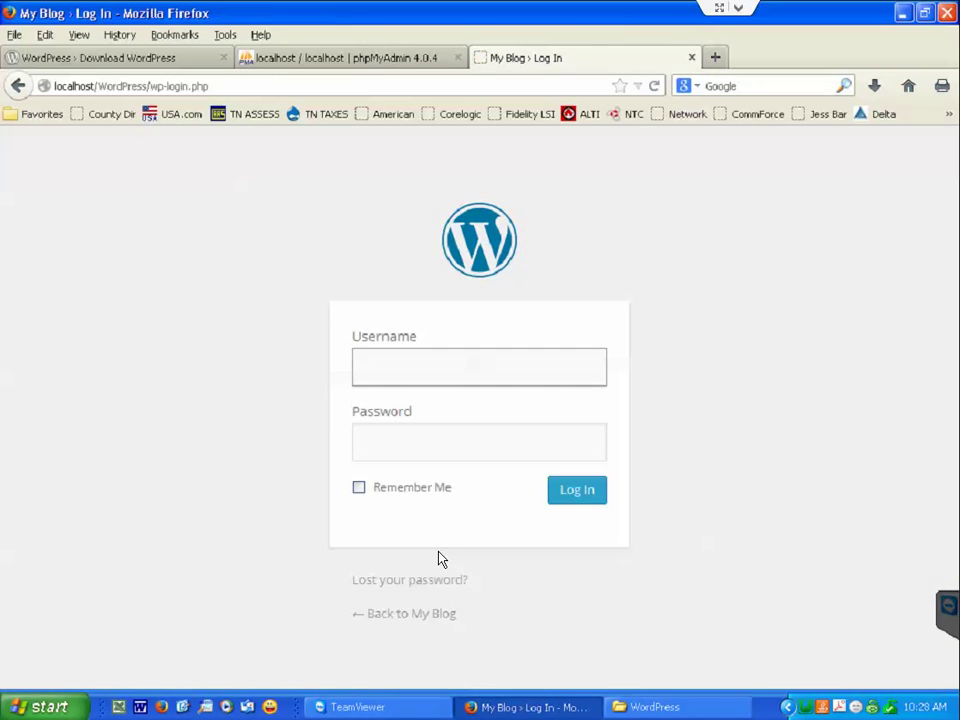
{"action": "right_click", "coordinate": [421, 618]}
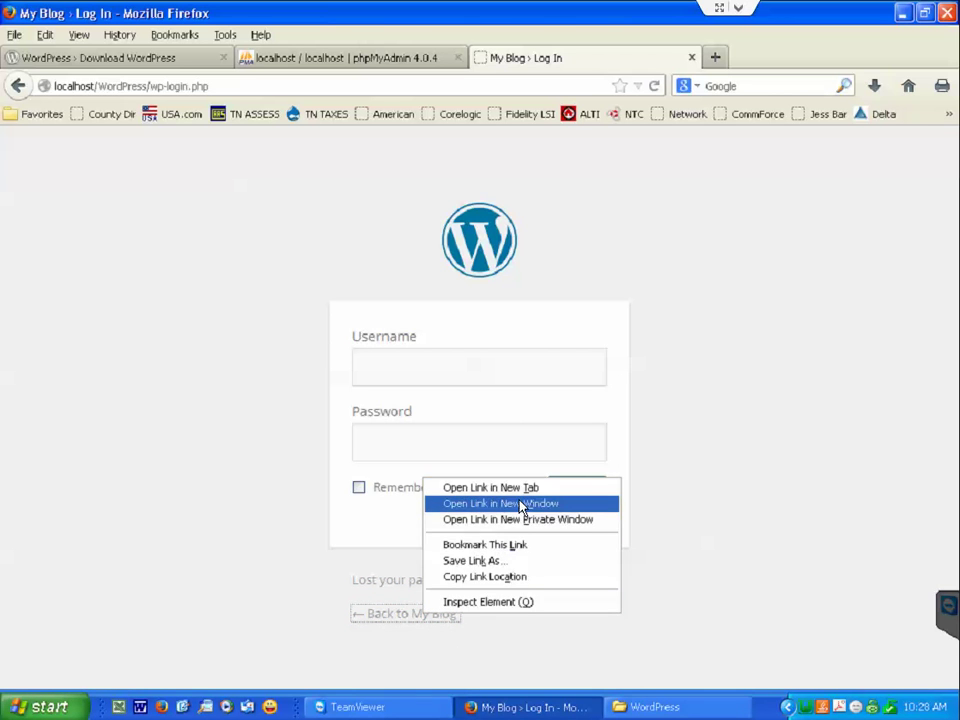
{"action": "left_click", "coordinate": [522, 489]}
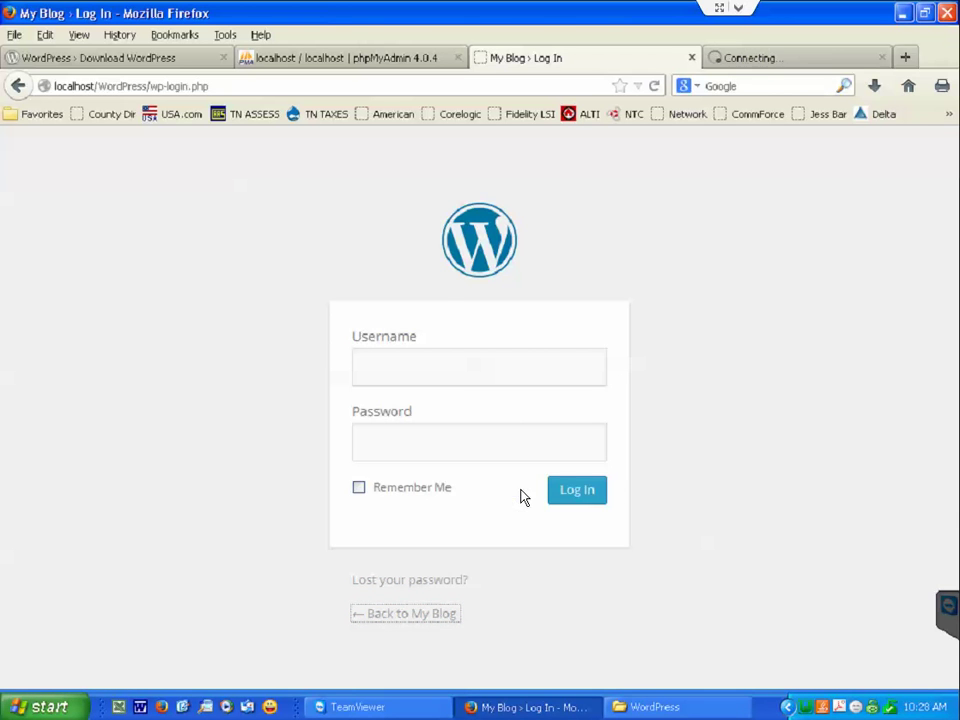
{"action": "left_click", "coordinate": [790, 60]}
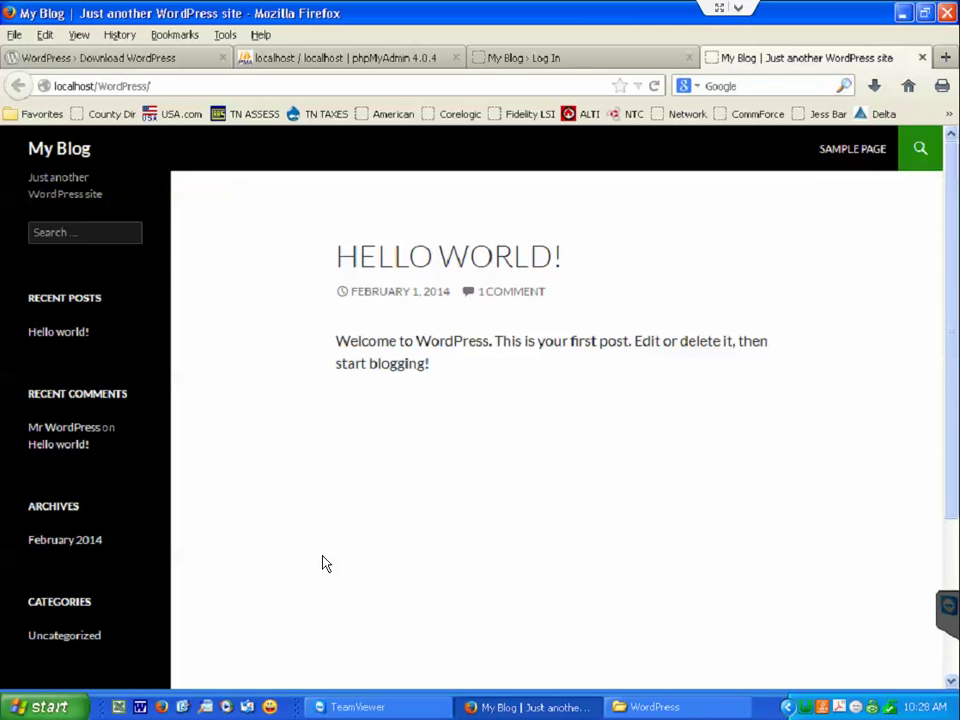
Open and close the site's search bar, then scroll through the Hello World! home page.
{"action": "left_click", "coordinate": [918, 149]}
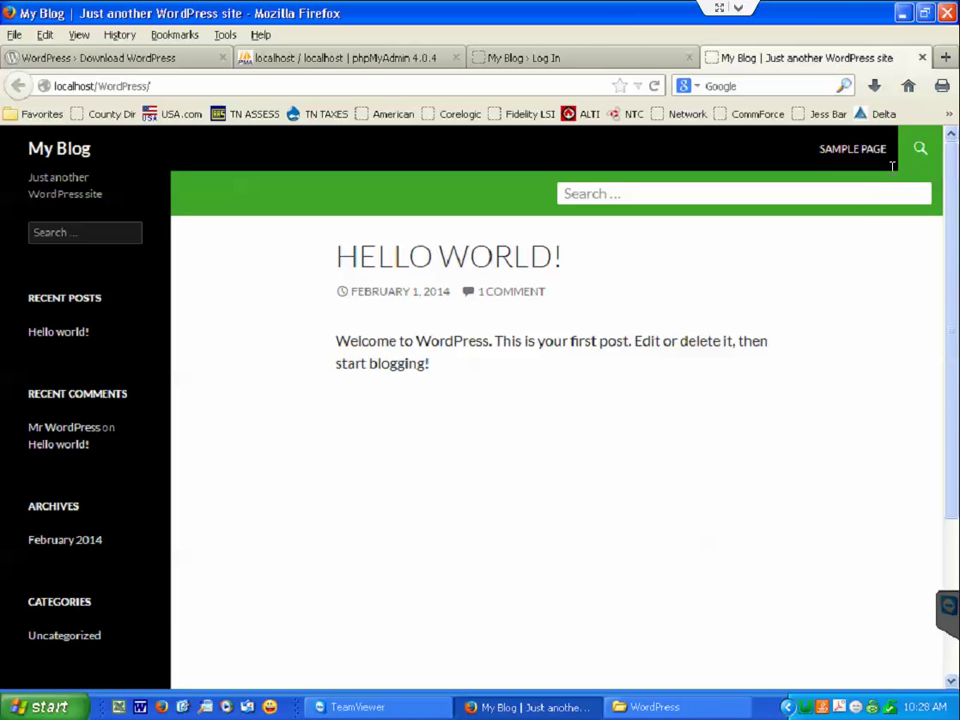
{"action": "left_click", "coordinate": [918, 151]}
{"action": "scroll", "coordinate": [452, 341], "scroll_direction": "down", "scroll_amount": 2}
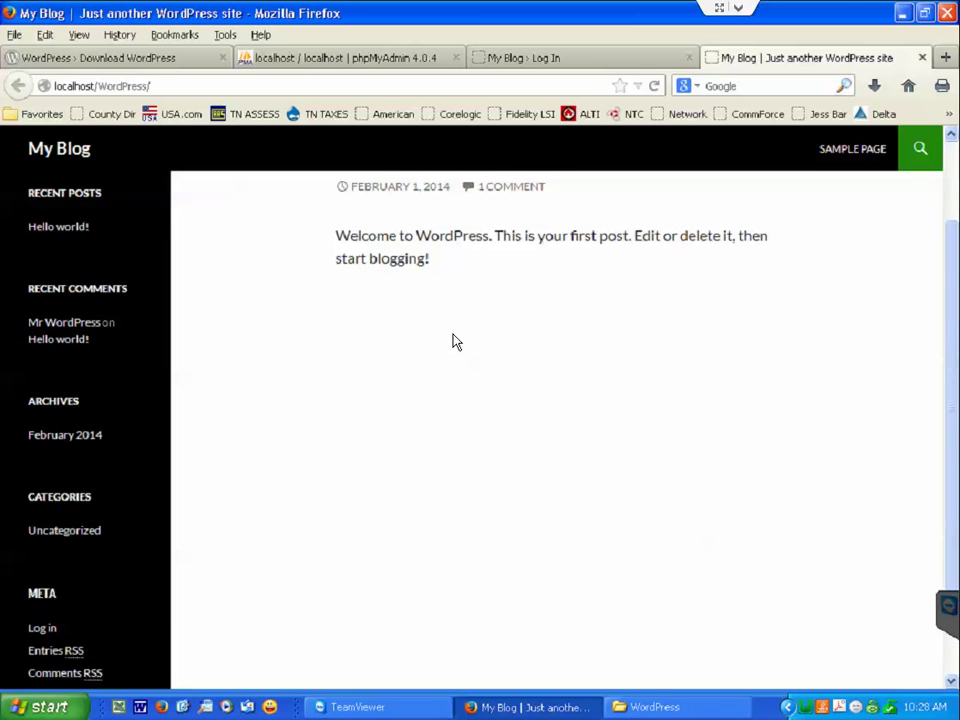
{"action": "scroll", "coordinate": [450, 350], "scroll_direction": "up", "scroll_amount": 2}
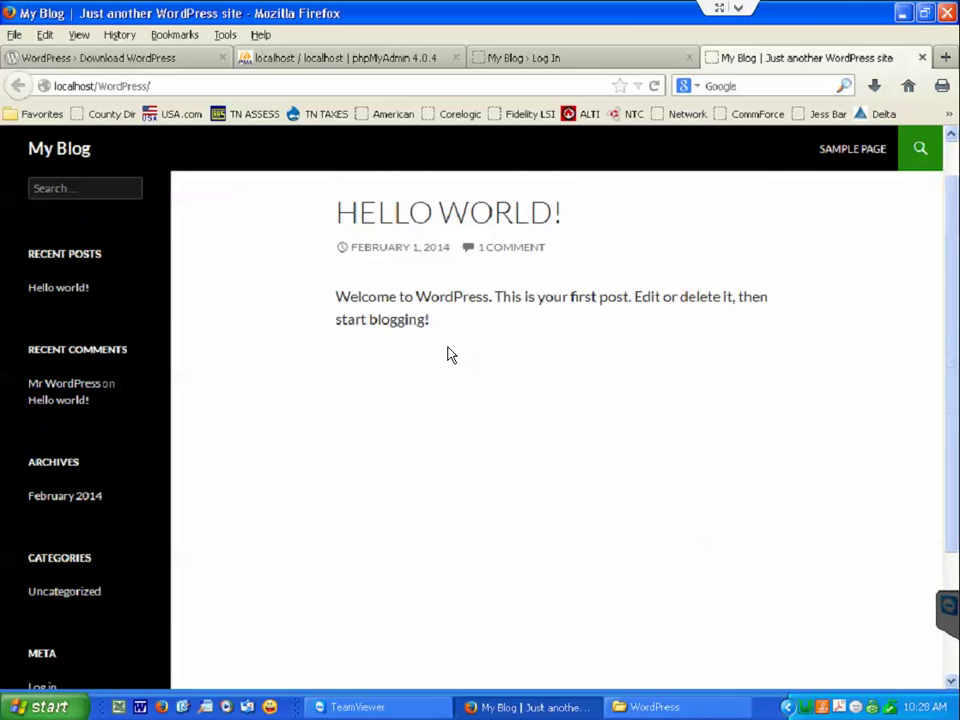
Log in on the login form with the admin username and password.
{"action": "left_click", "coordinate": [583, 60]}
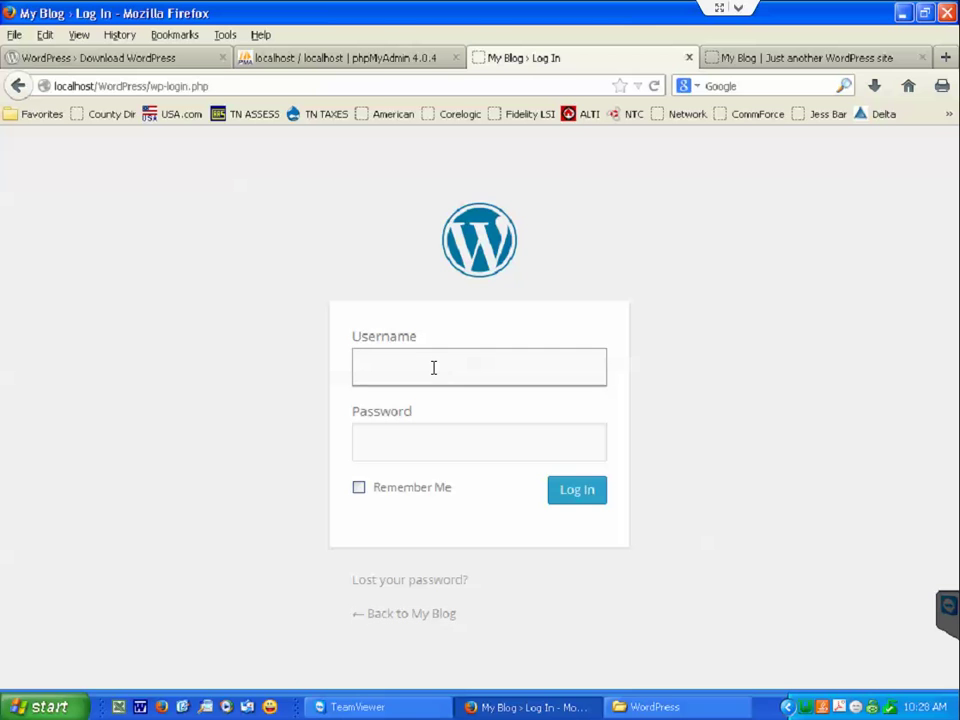
{"action": "type", "text": "eric"}
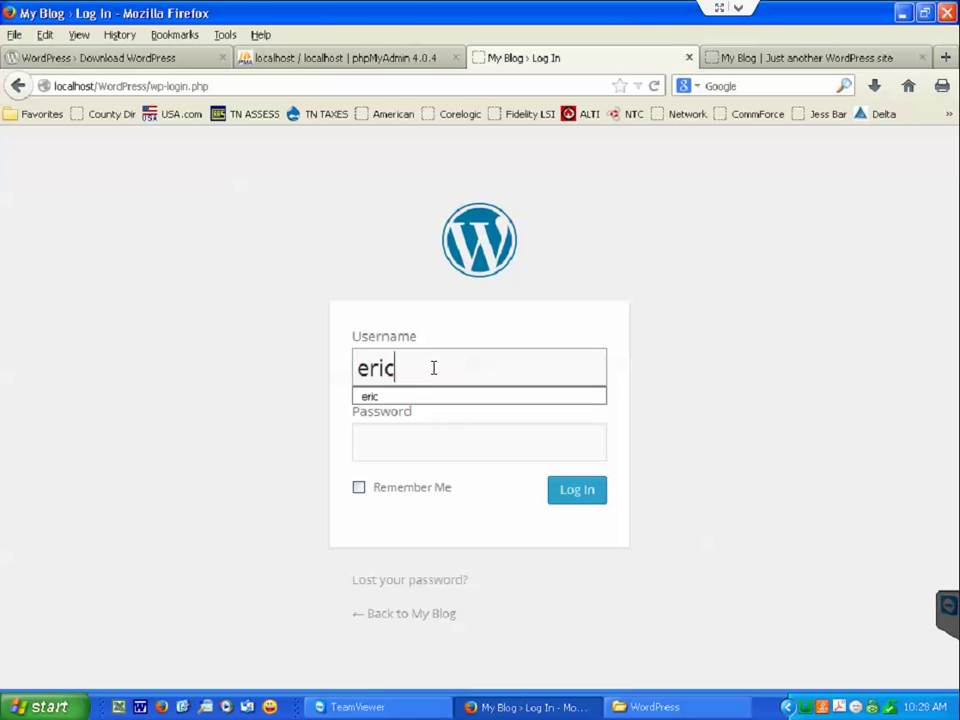
{"action": "key", "text": "Tab"}
{"action": "type", "text": "••••••••"}
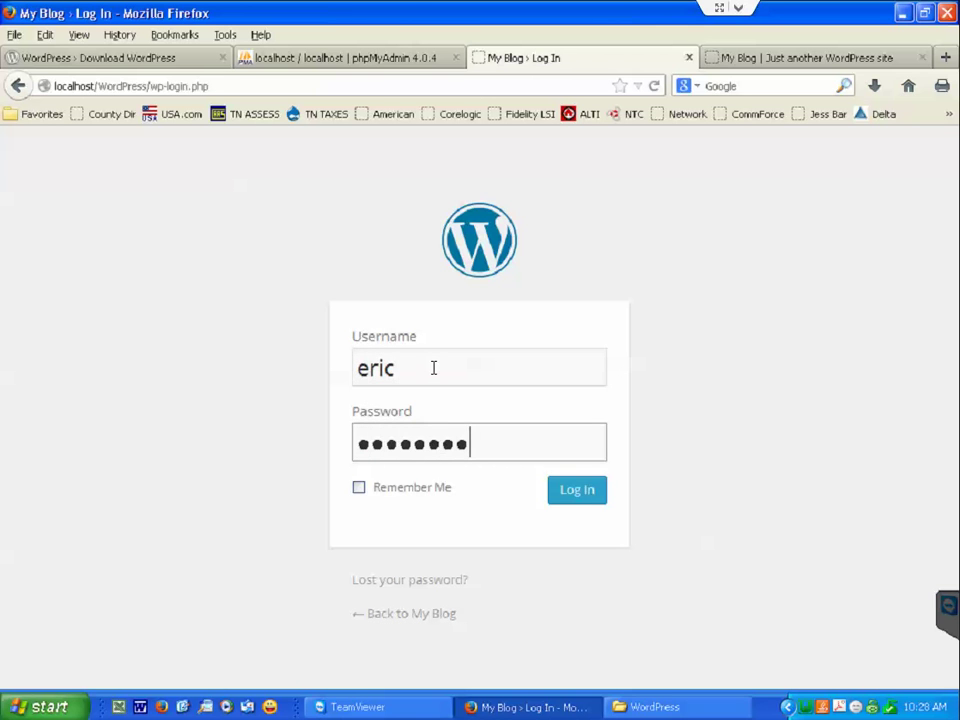
{"action": "key", "text": "Return"}
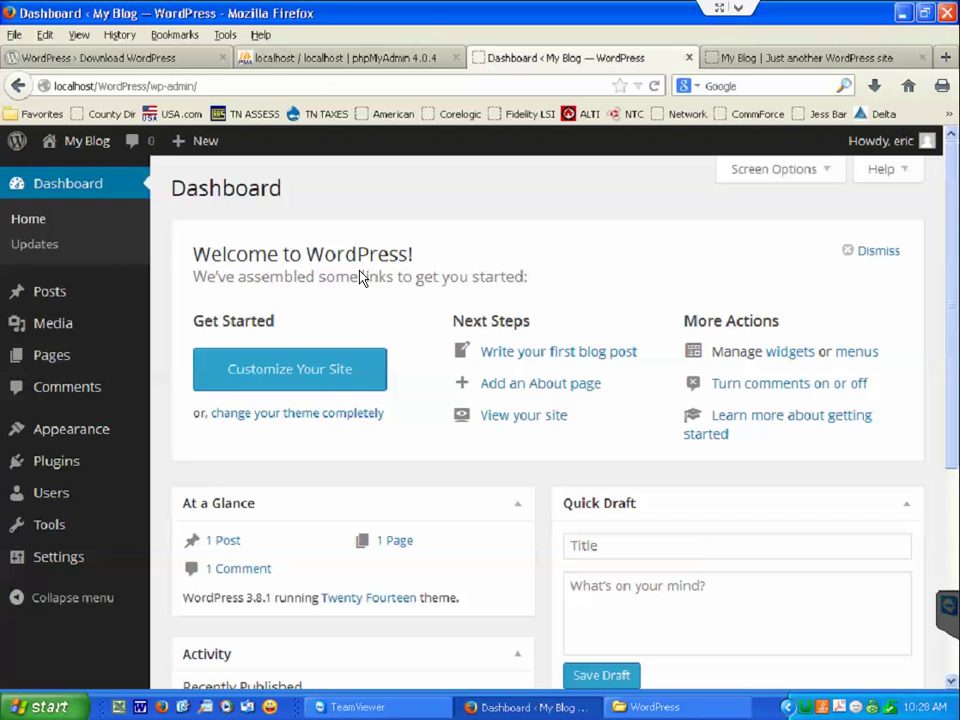
Open Appearance > Themes to see the installed themes.
{"action": "mouse_move", "coordinate": [90, 429]}
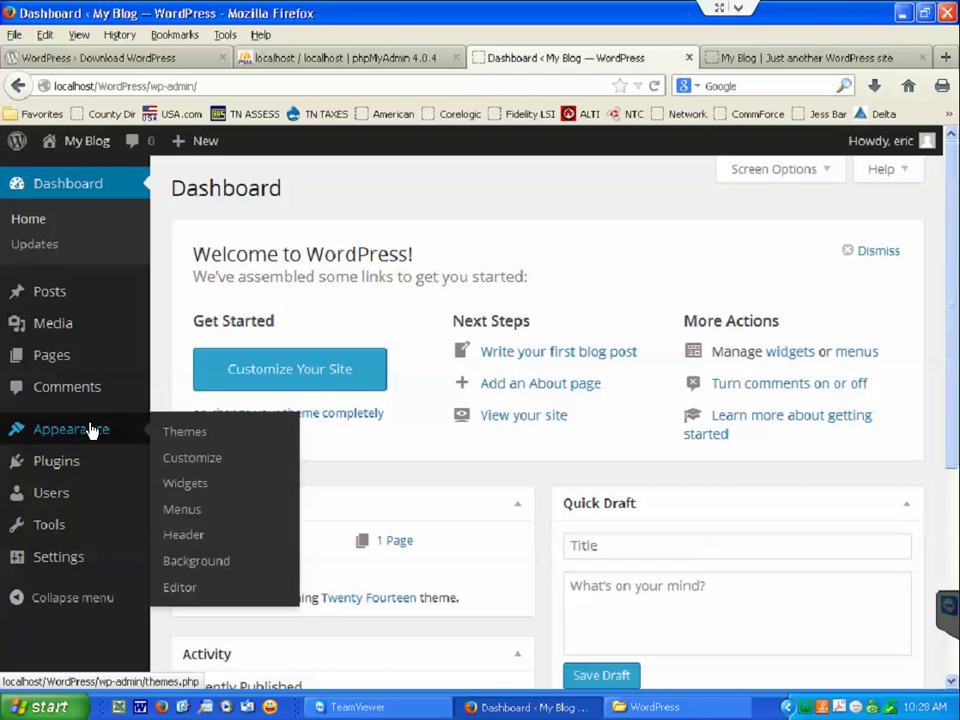
{"action": "left_click", "coordinate": [195, 432]}
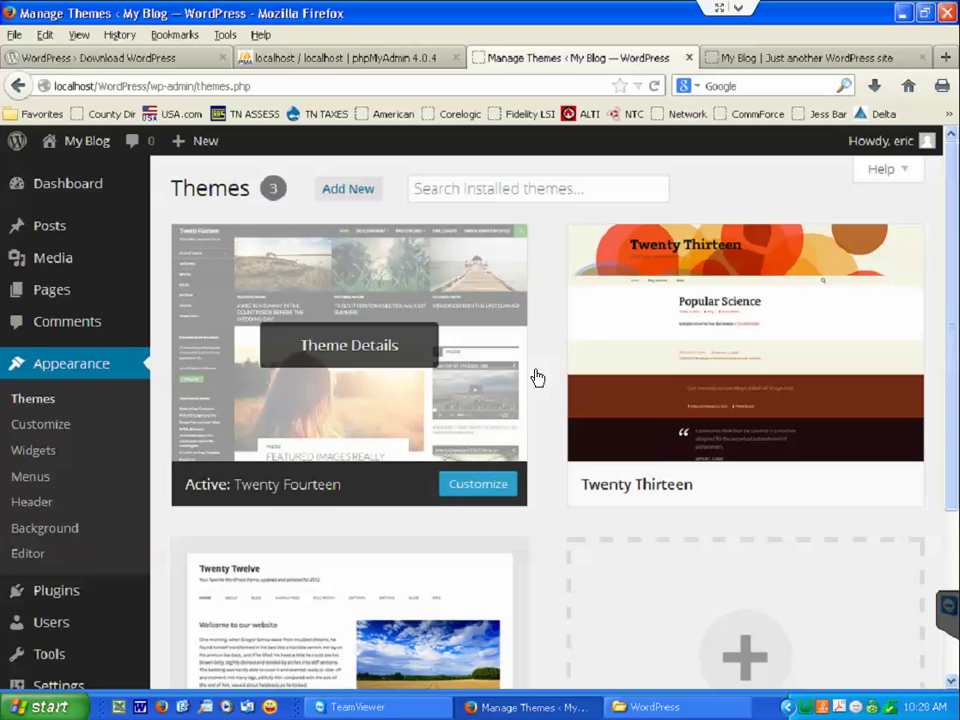
{"action": "mouse_move", "coordinate": [632, 279]}
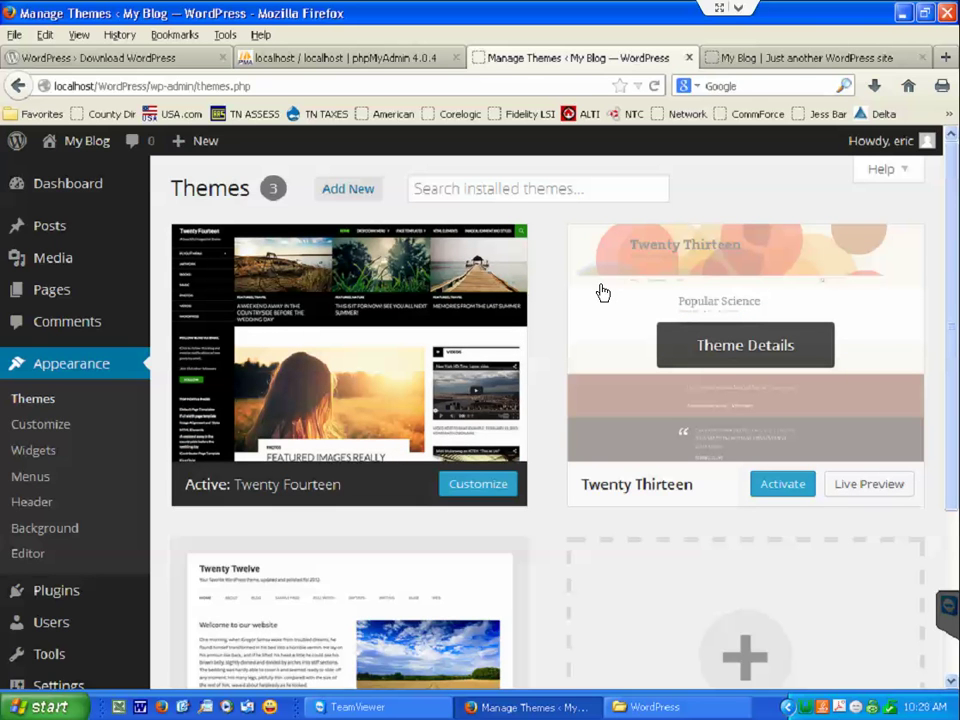